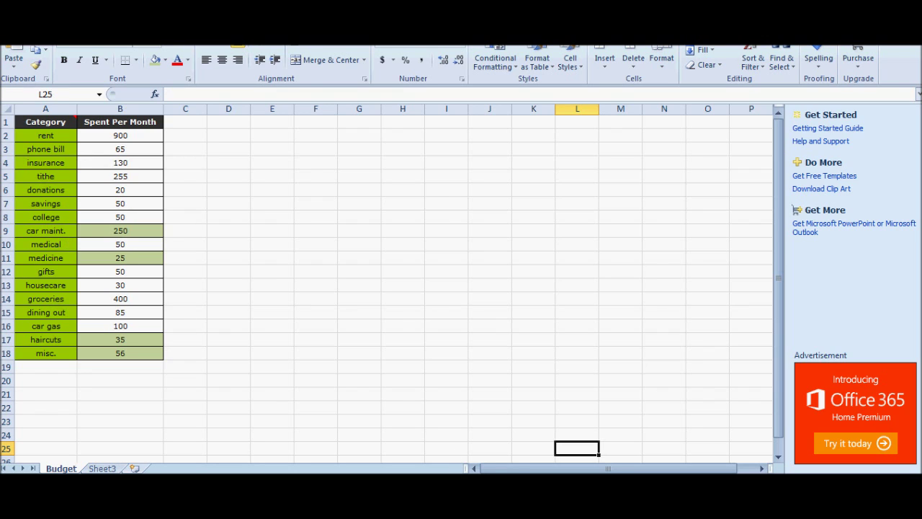
# Step: Switch to QlikView's script editor and add a new script tab named Fact
pyautogui.click(439, 428)
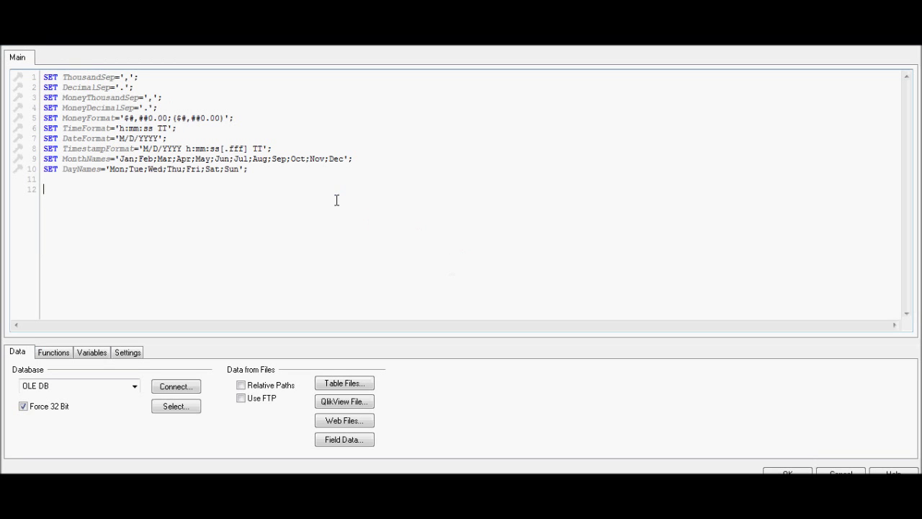
pyautogui.click(92, 36)
pyautogui.click(130, 36)
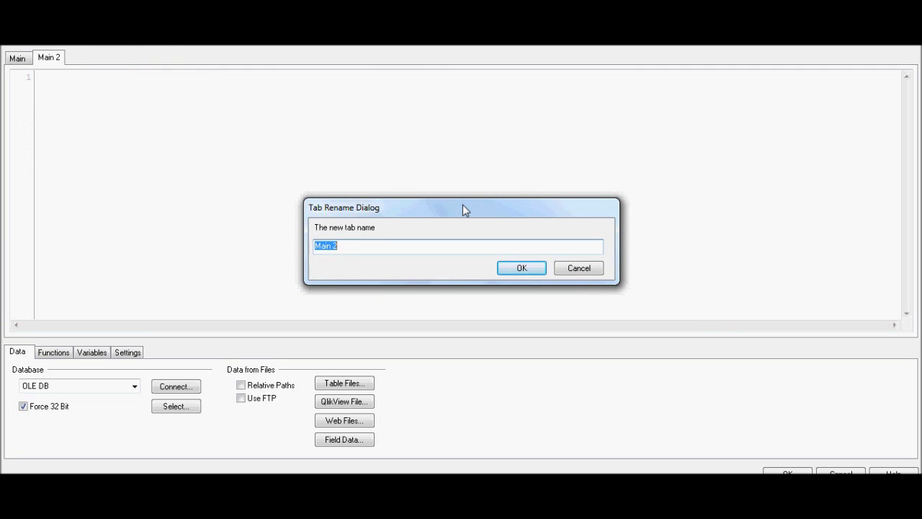
pyautogui.write('Fact')
pyautogui.press('Return')
# Step: Generate a load statement for the Budget table of the budget Excel file, using embedded labels
pyautogui.click(354, 382)
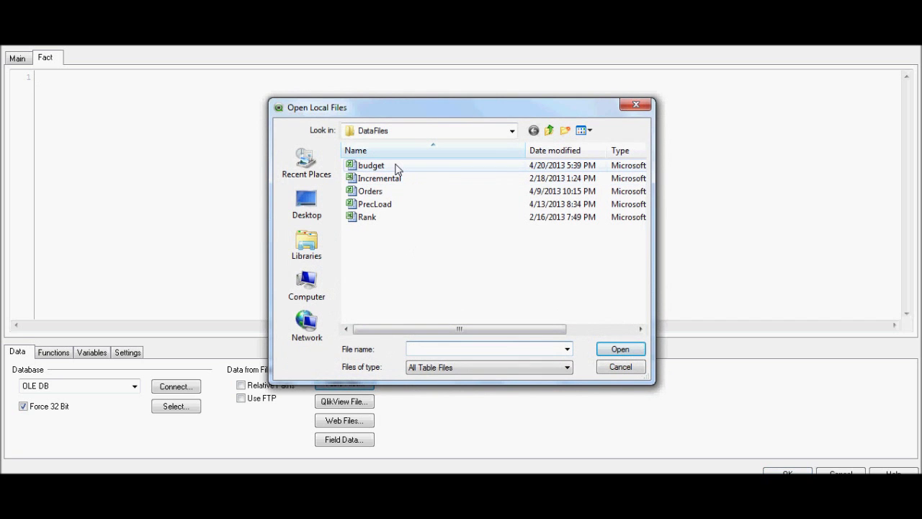
pyautogui.doubleClick(396, 168)
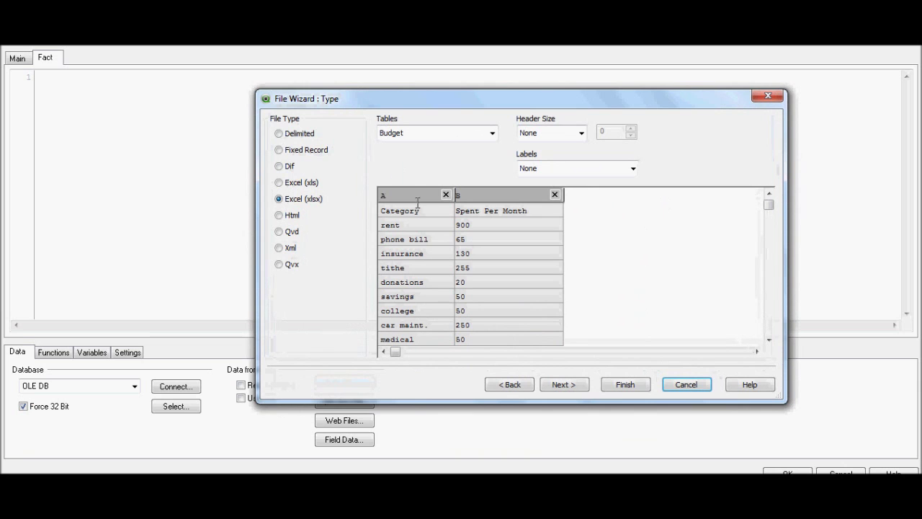
pyautogui.click(632, 169)
pyautogui.click(577, 198)
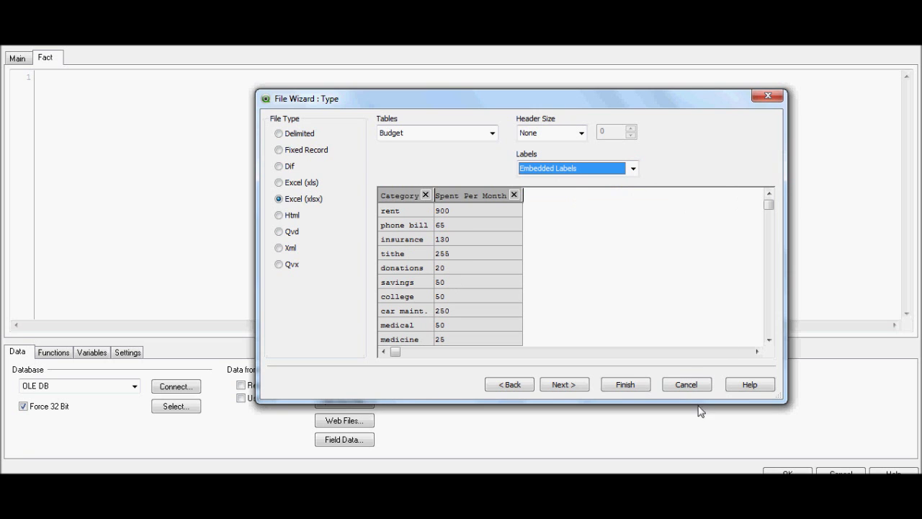
pyautogui.click(624, 385)
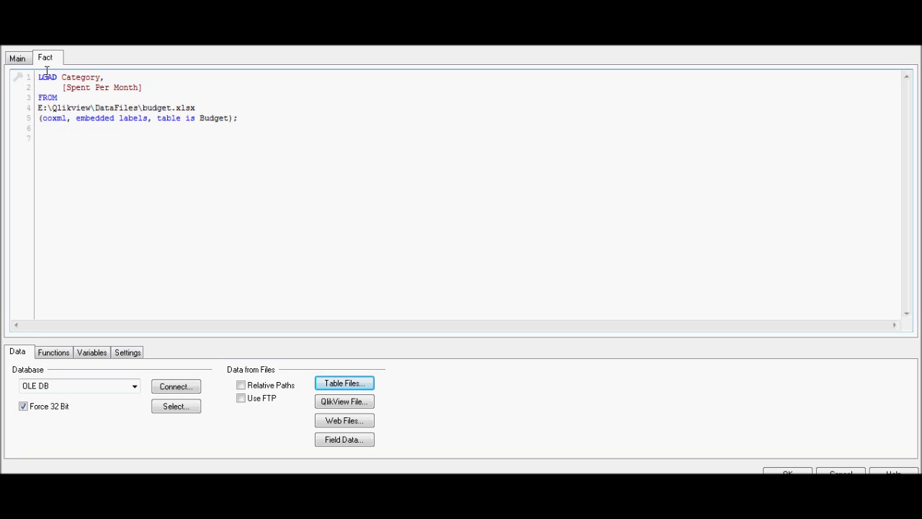
# Step: Reload the script and save the document as Dual Function
pyautogui.hotkey('ctrl', 'r')
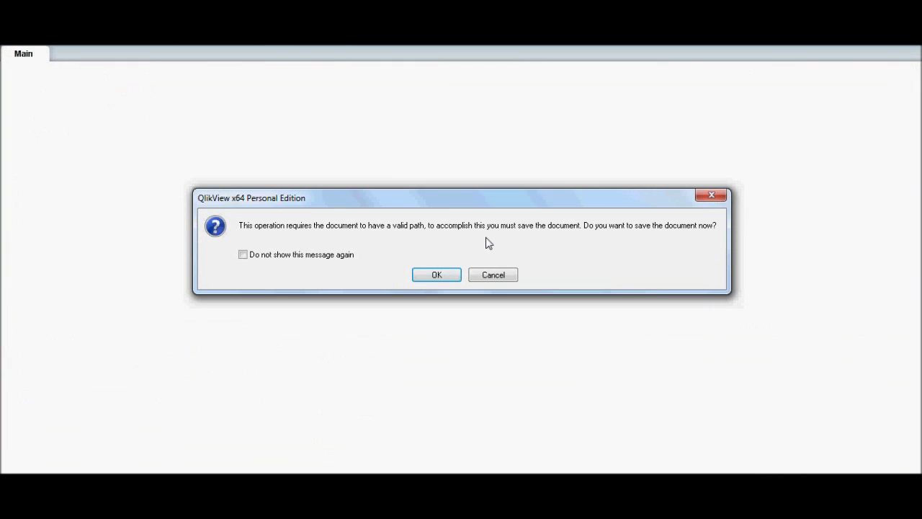
pyautogui.click(436, 275)
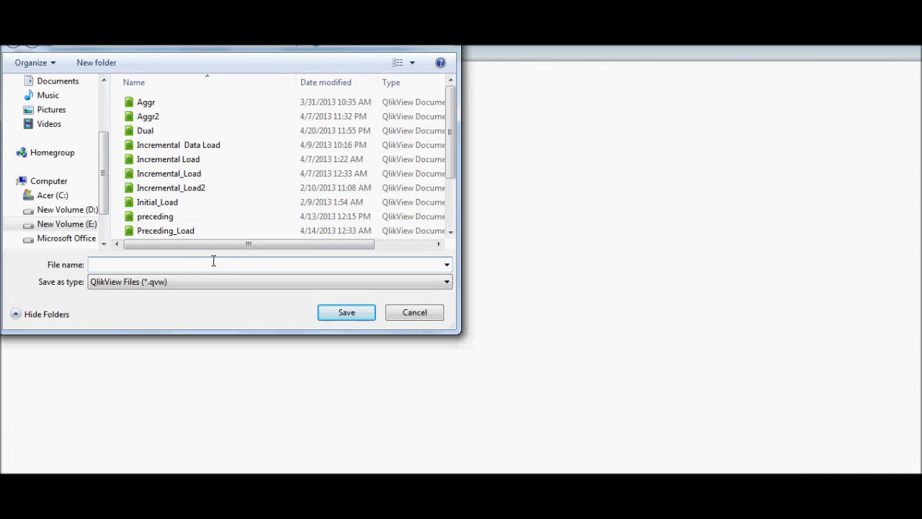
pyautogui.write('Dual')
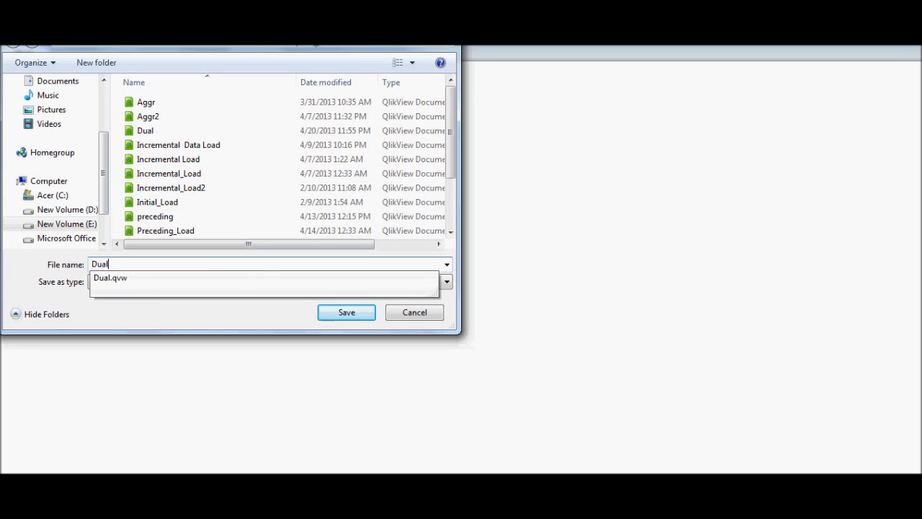
pyautogui.write(' Function')
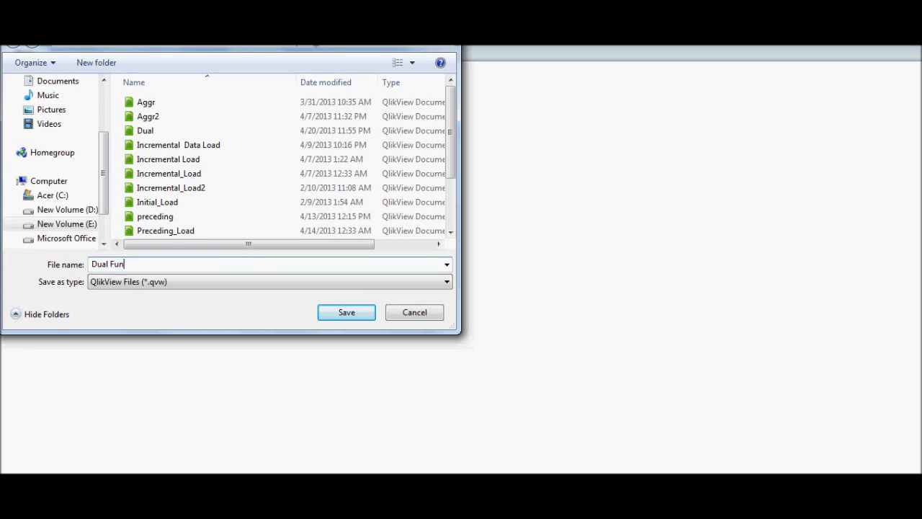
pyautogui.press('Return')
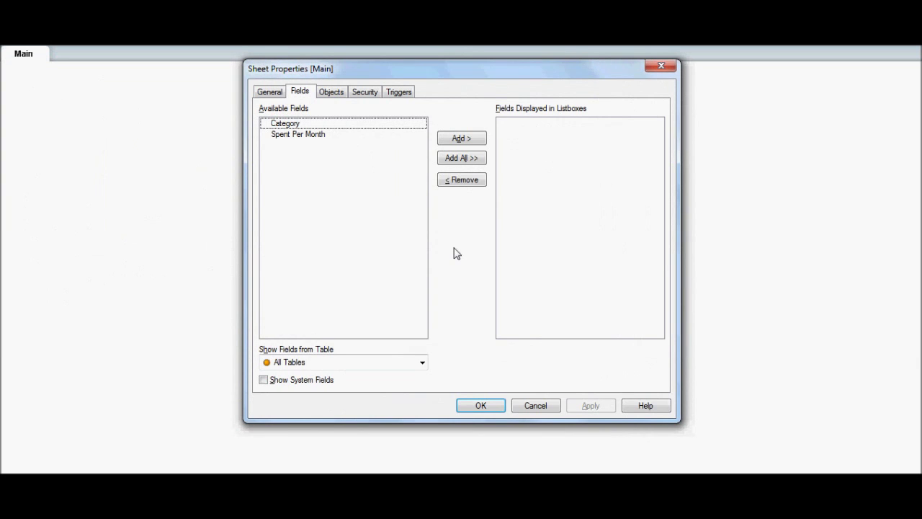
# Step: Add list boxes for Category and Spent Per Month to the Main sheet and place them side by side
pyautogui.click(471, 166)
pyautogui.click(592, 408)
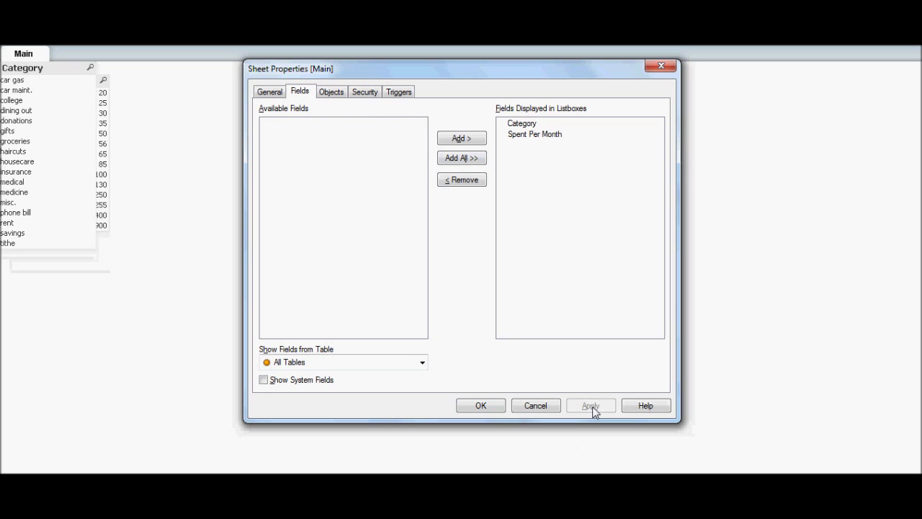
pyautogui.click(480, 405)
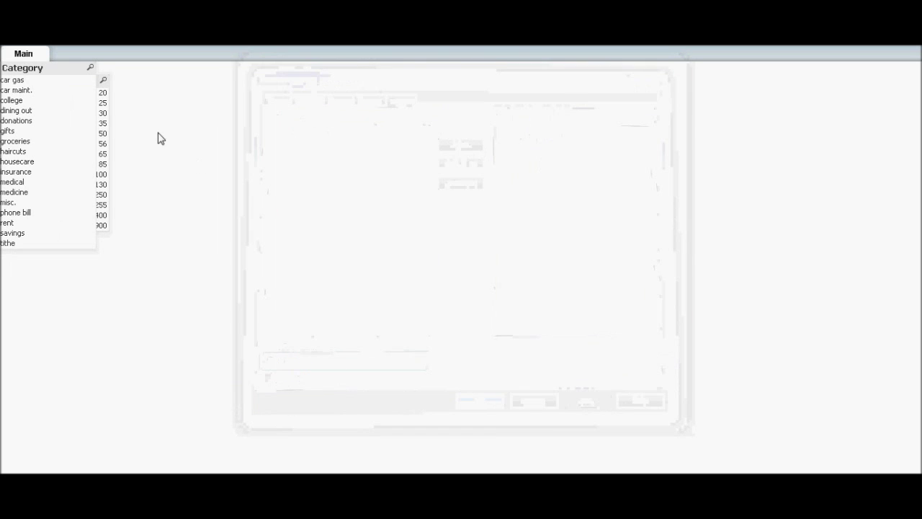
pyautogui.moveTo(65, 69); pyautogui.dragTo(335, 126)
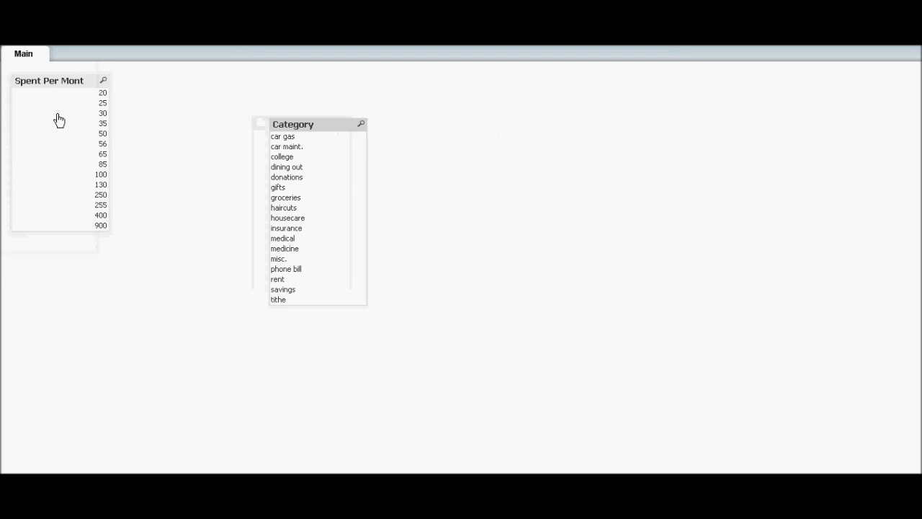
pyautogui.moveTo(39, 82); pyautogui.dragTo(425, 121)
# Step: Select college, groceries and medical in turn to check their monthly spending, and widen the Spent Per Month list box
pyautogui.click(288, 159)
pyautogui.click(296, 198)
pyautogui.click(310, 239)
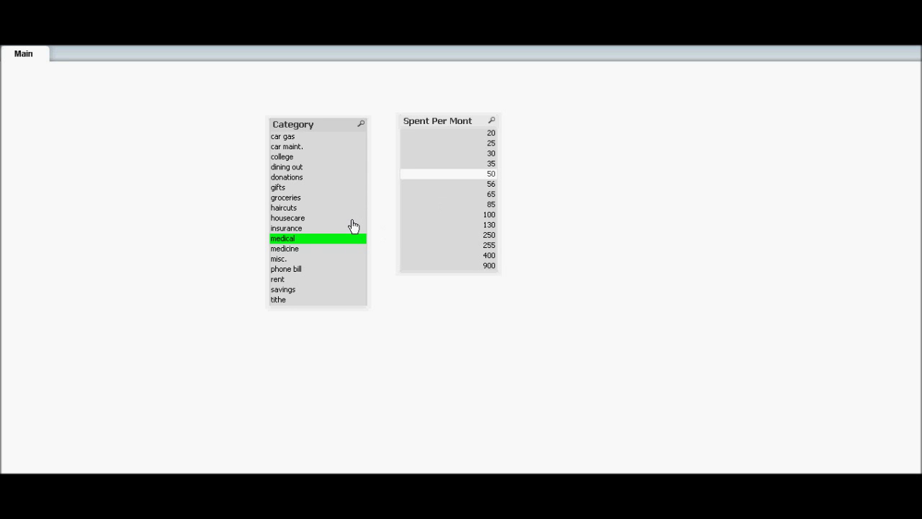
pyautogui.moveTo(501, 191); pyautogui.dragTo(520, 191)
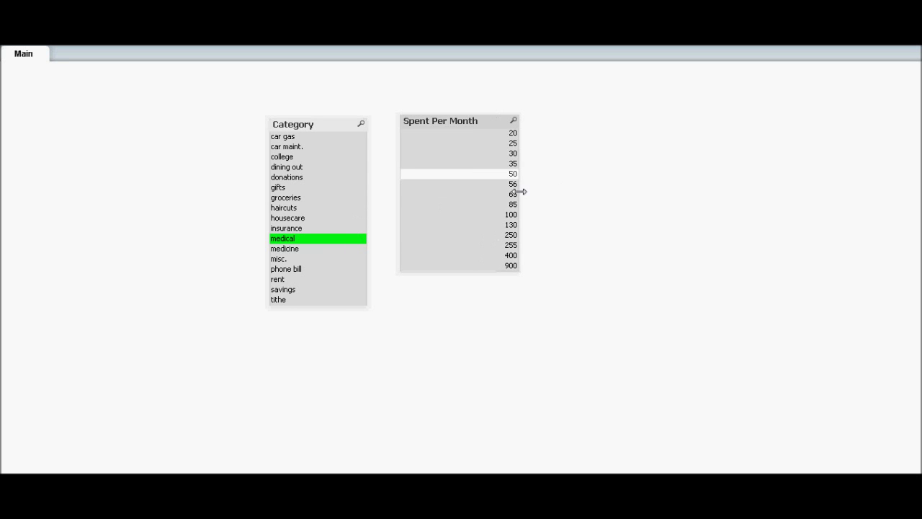
# Step: Remove both the Category and Spent Per Month list boxes from the sheet
pyautogui.moveTo(222, 77); pyautogui.dragTo(708, 325)
pyautogui.rightClick(480, 253)
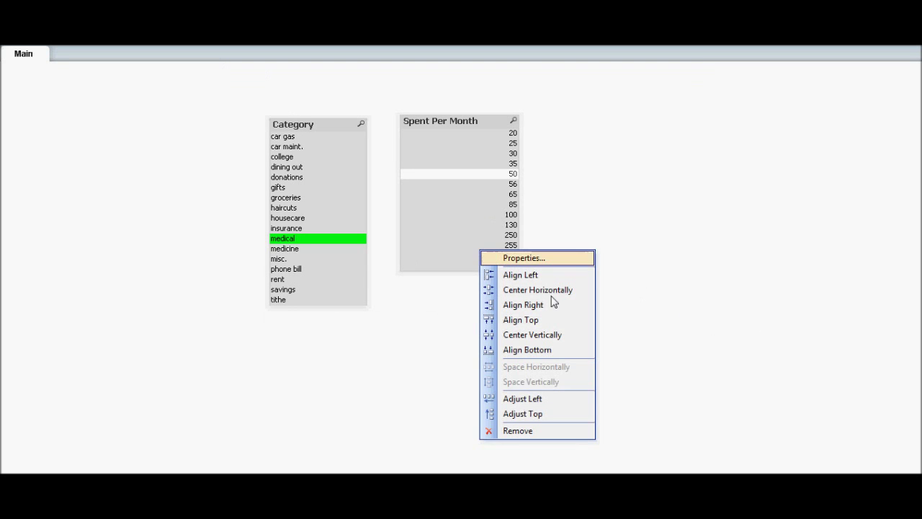
pyautogui.click(545, 432)
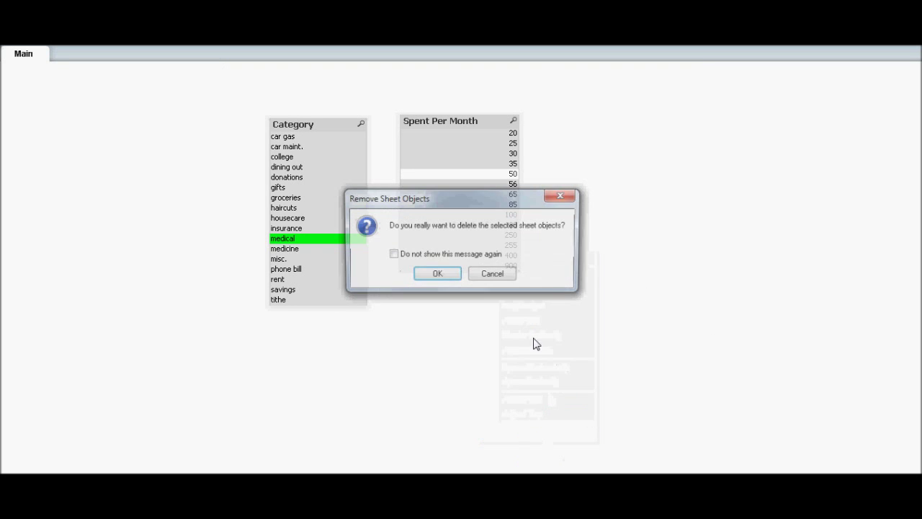
pyautogui.click(440, 281)
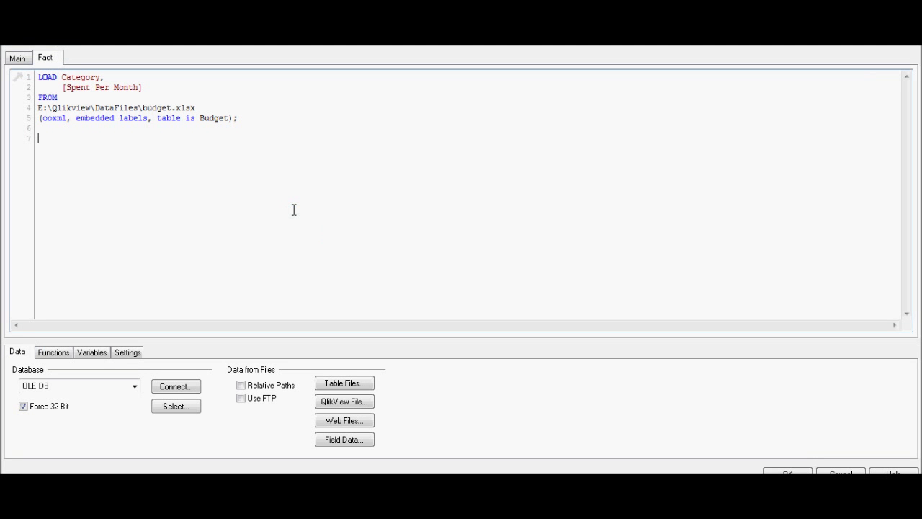
# Step: Insert a line after Category in the Fact load script and begin the condition "if(Category ="
pyautogui.click(114, 80)
pyautogui.press('Return')
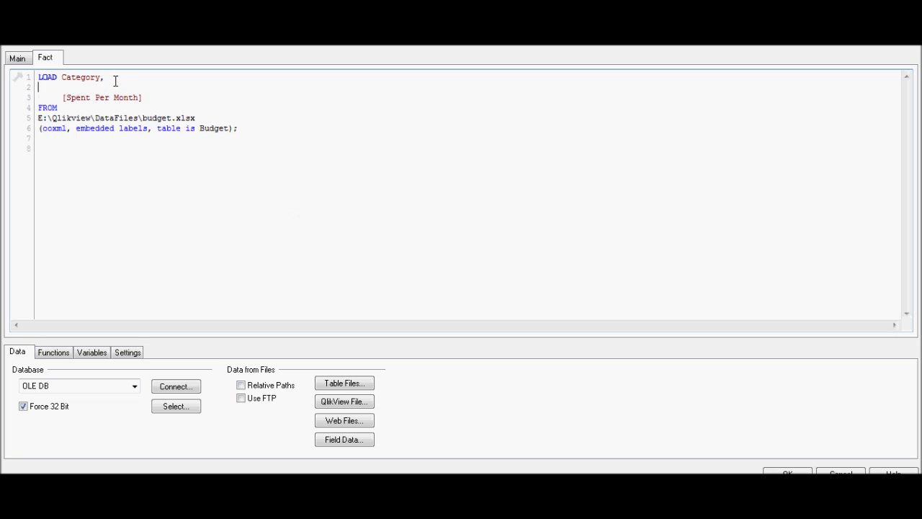
pyautogui.write('if')
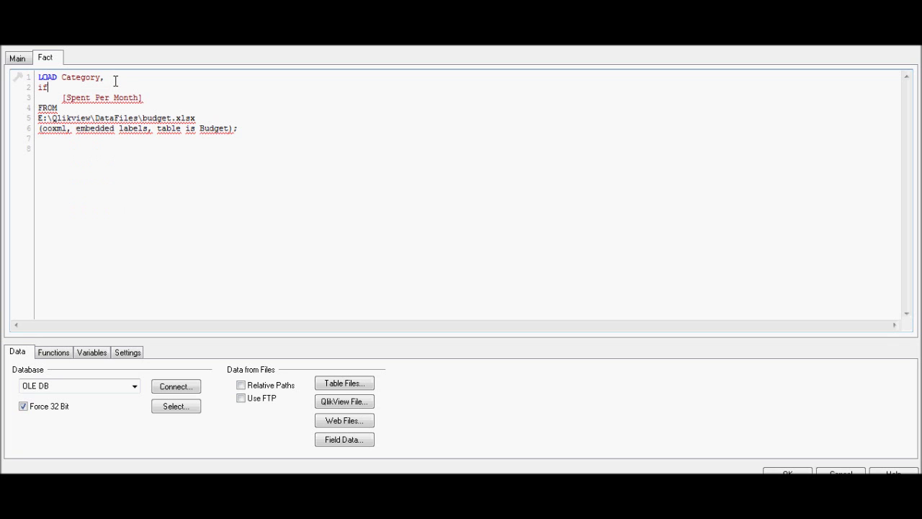
pyautogui.click(39, 88)
pyautogui.write('if(')
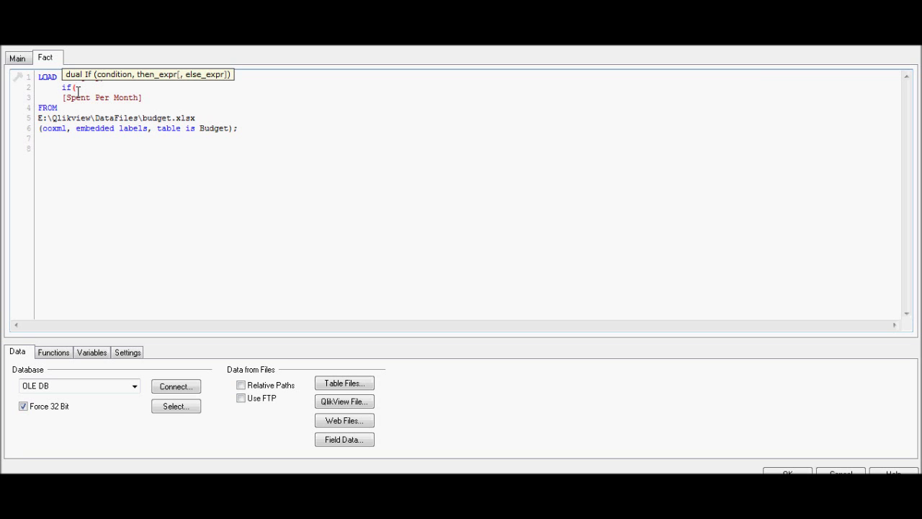
pyautogui.write('Ca')
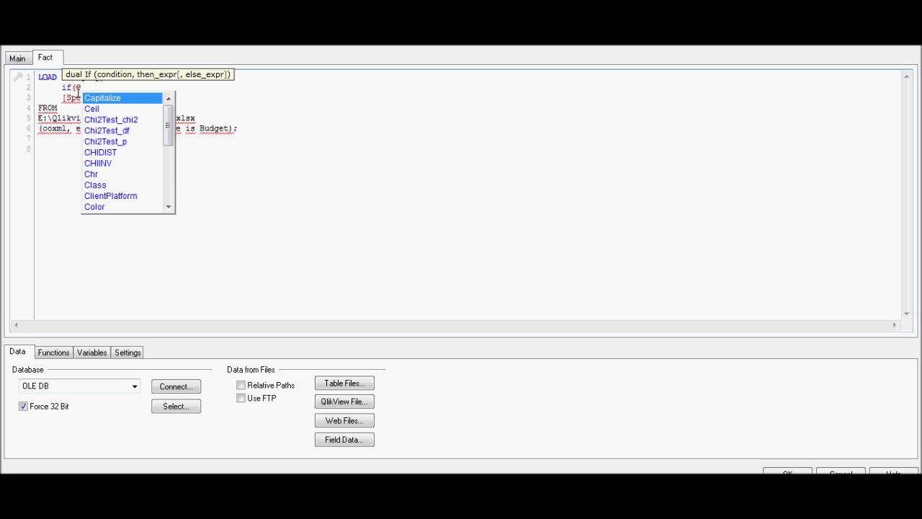
pyautogui.write('t')
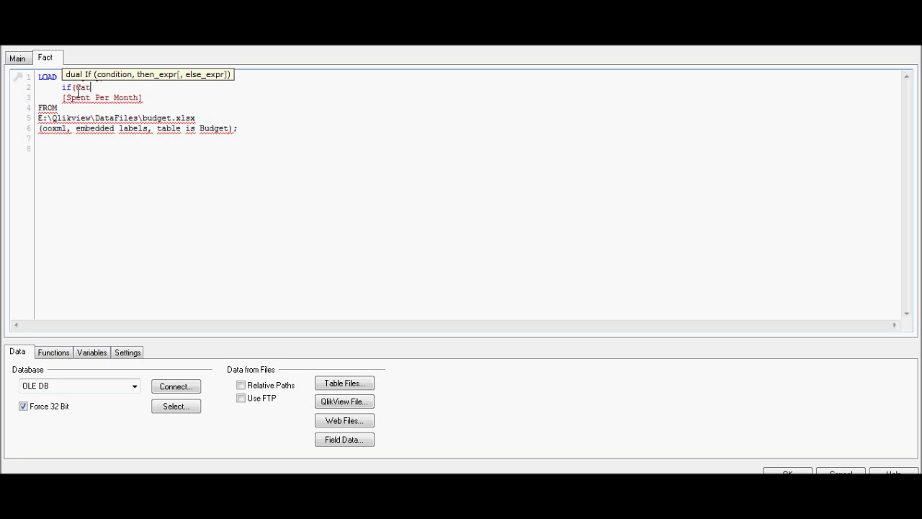
pyautogui.write('egory =')
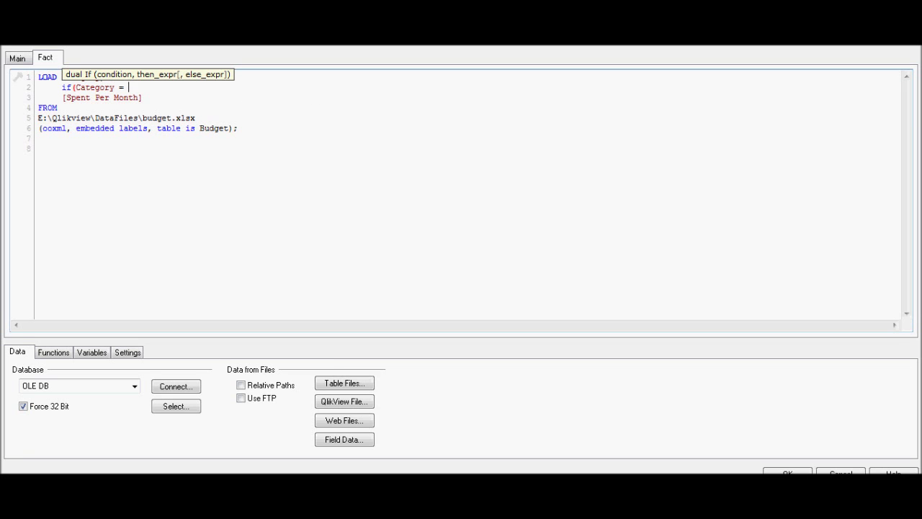
# Step: Copy the car maint. category from the Excel budget sheet and complete the first comparison with 'car maint.' followed by or
pyautogui.click(511, 394)
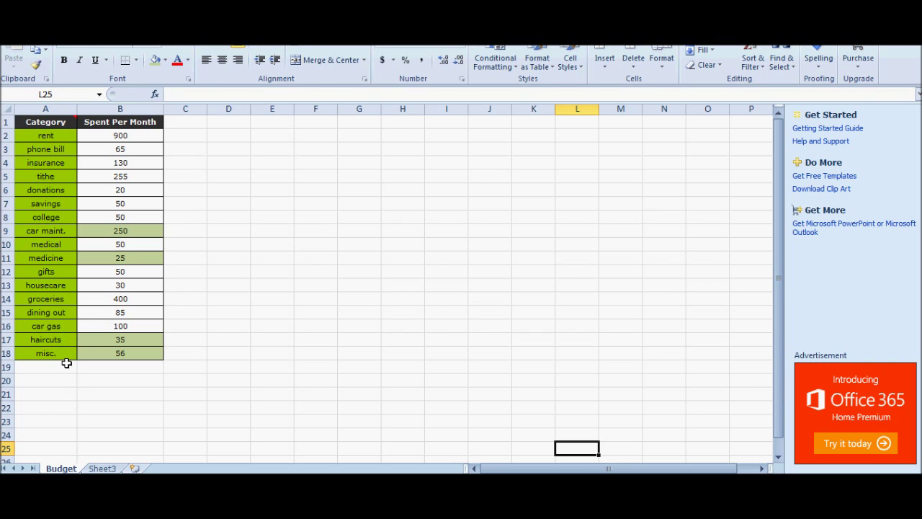
pyautogui.click(54, 231)
pyautogui.rightClick(54, 230)
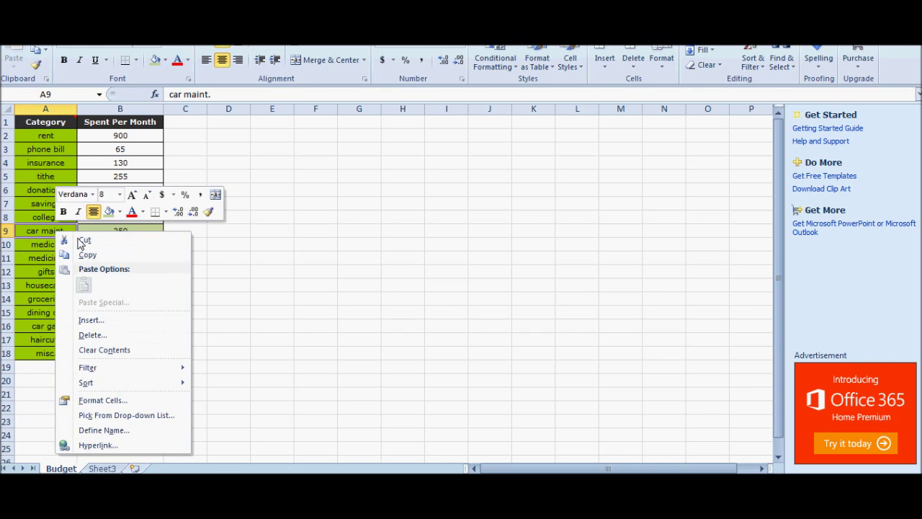
pyautogui.click(87, 253)
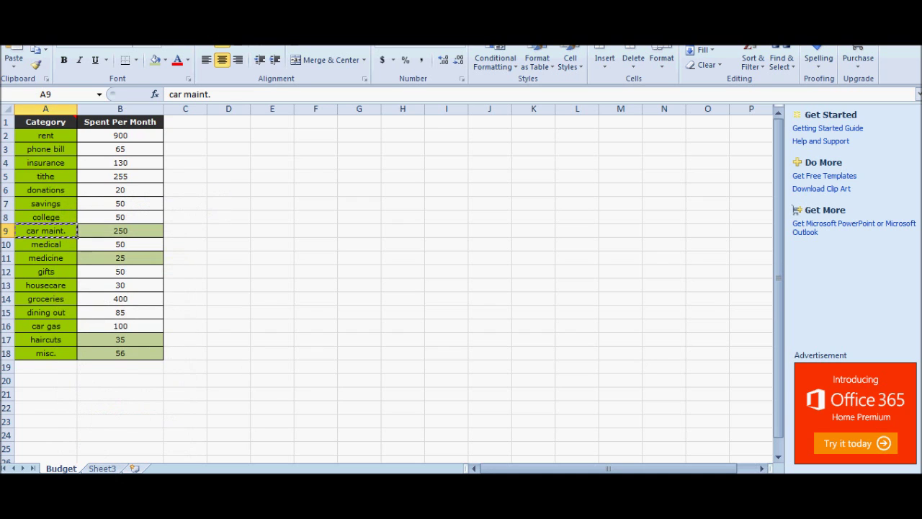
pyautogui.hotkey('alt', 'Tab')
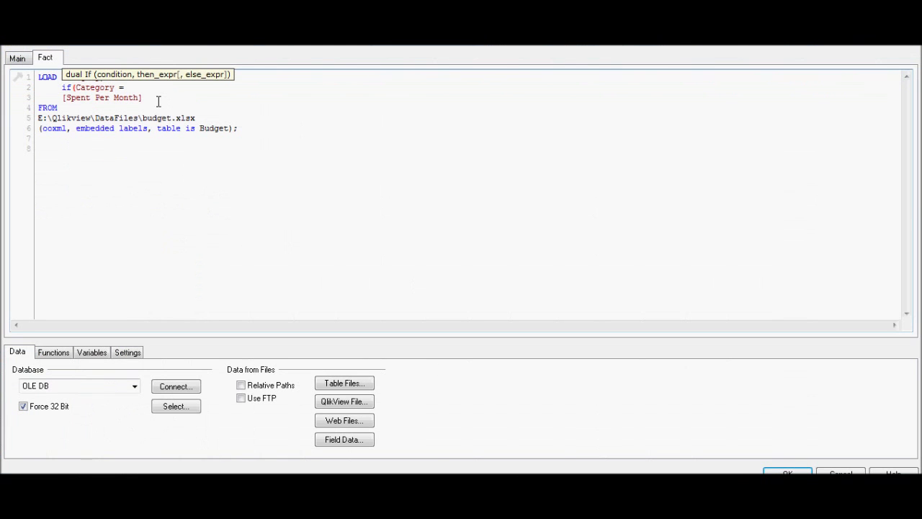
pyautogui.write("'")
pyautogui.hotkey('ctrl', 'v')
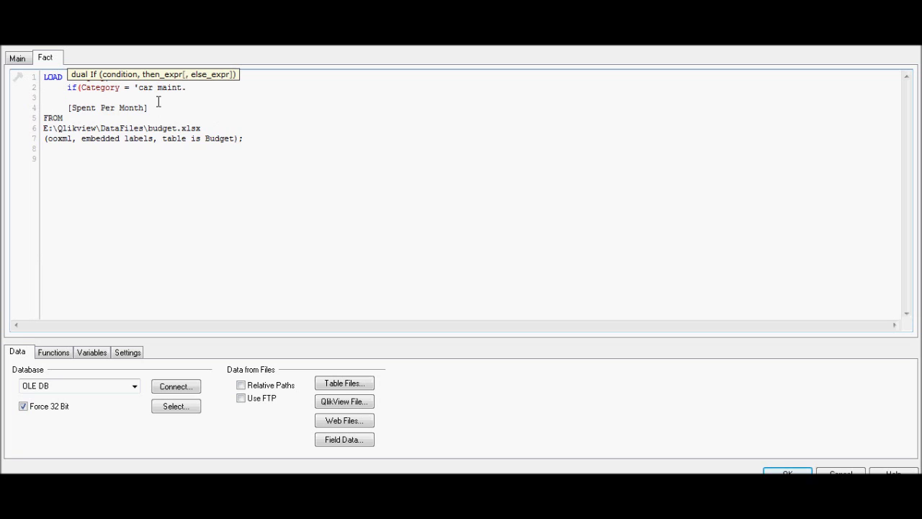
pyautogui.press('BackSpace')
pyautogui.write("' or")
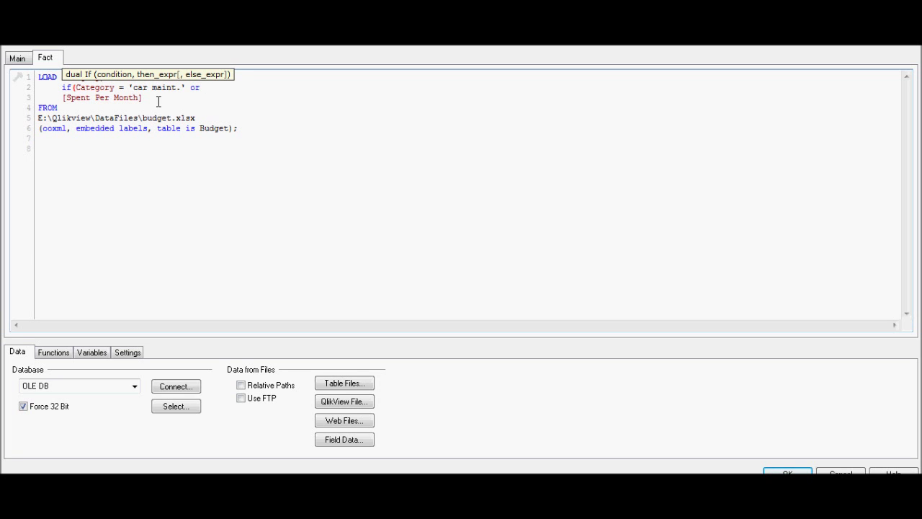
# Step: Add a second comparison, Category = 'medicine' or, copying the medicine category from the Excel budget sheet
pyautogui.write(' Category =')
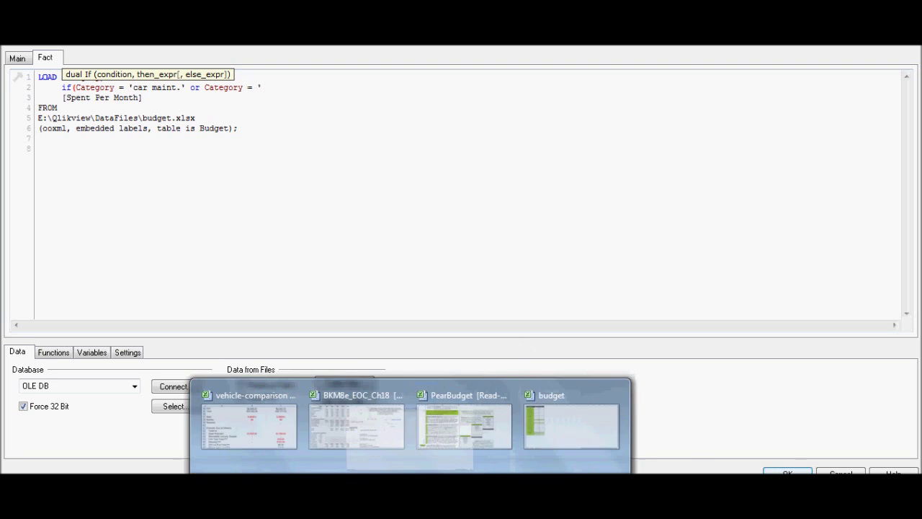
pyautogui.click(558, 461)
pyautogui.click(66, 259)
pyautogui.hotkey('ctrl', 'c')
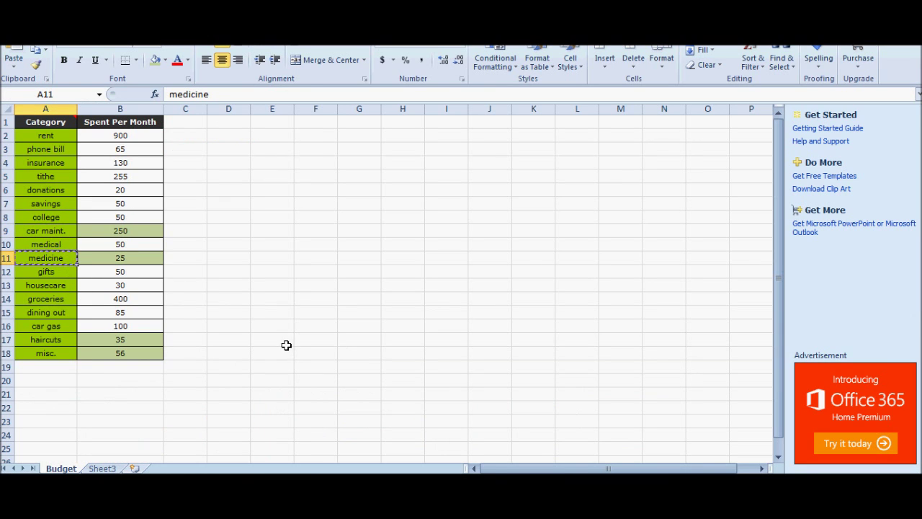
pyautogui.hotkey('alt', 'Tab')
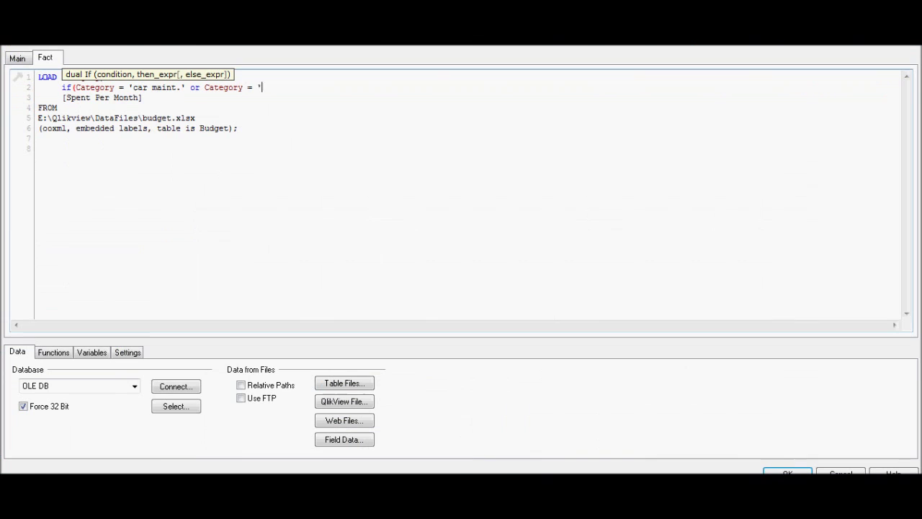
pyautogui.hotkey('ctrl', 'v')
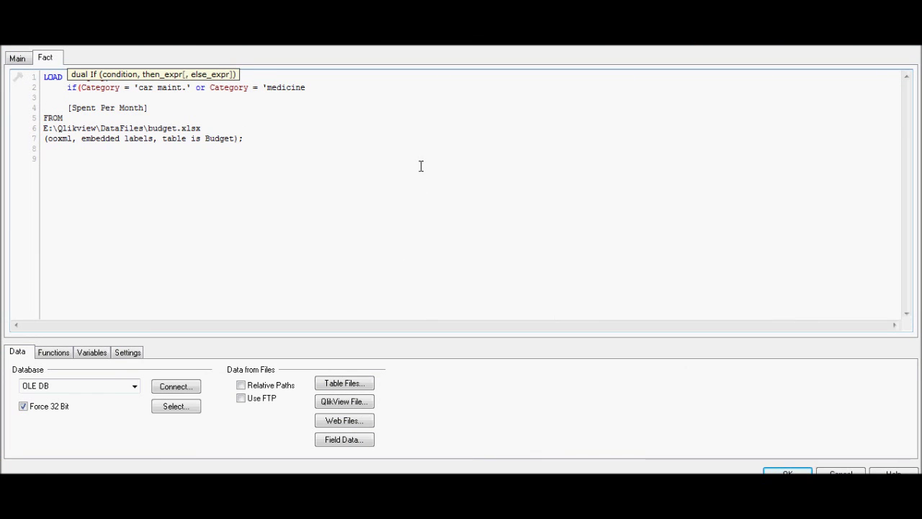
pyautogui.press('BackSpace')
pyautogui.write("' or")
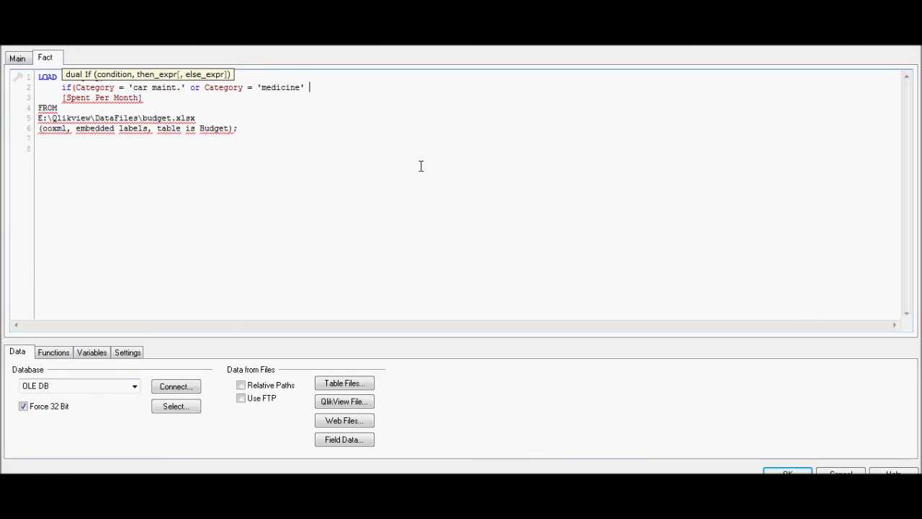
# Step: Extend the condition with a third comparison, Category = 'misc.', followed by or
pyautogui.write(' Category =')
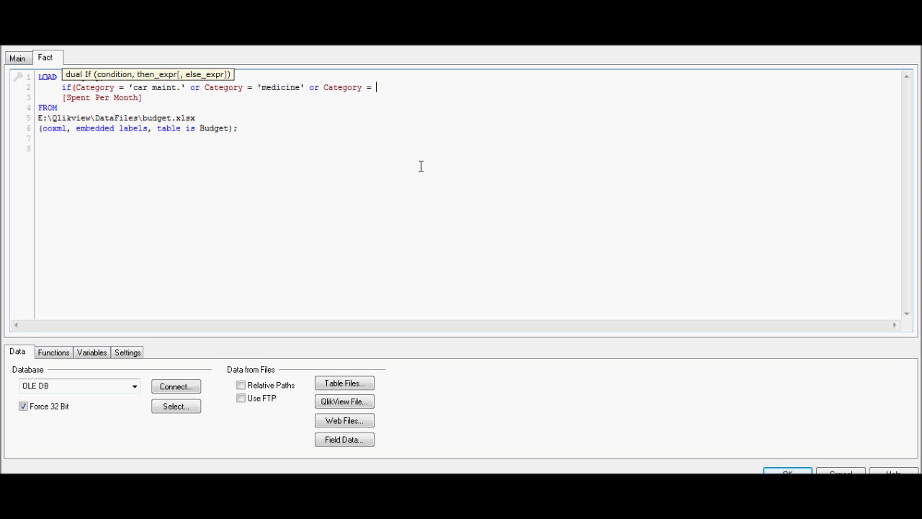
pyautogui.write(" 'M")
pyautogui.press('BackSpace')
pyautogui.write("misc.'")
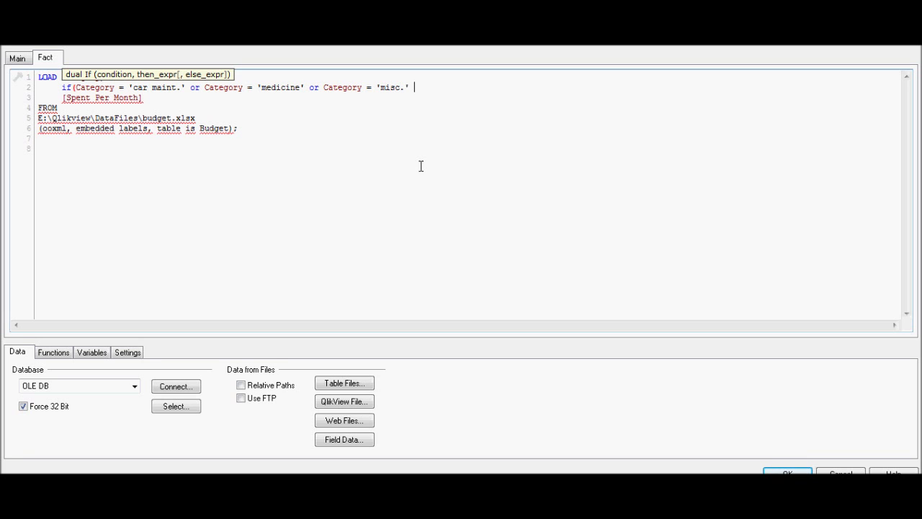
pyautogui.write(' or')
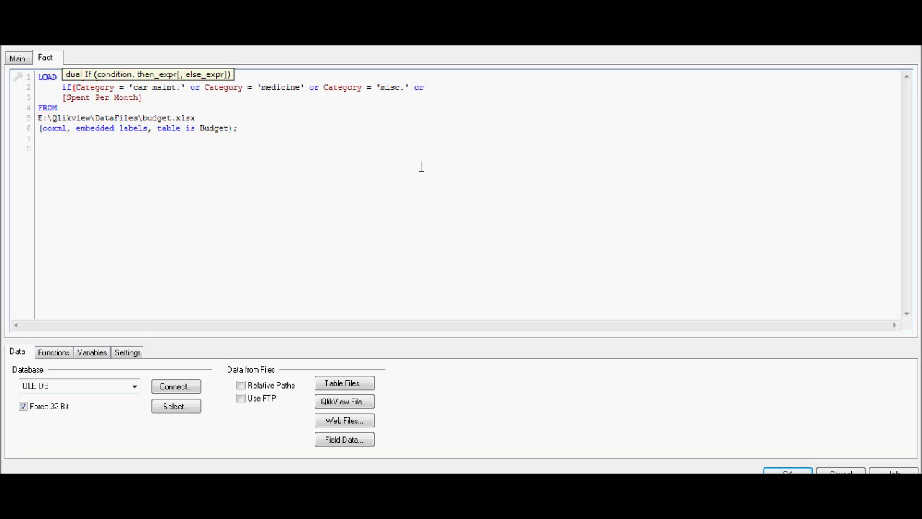
# Step: Check the remaining category in the Excel budget sheet and end the condition with Catgory = 'haircuts' and a comma
pyautogui.write(' Catgory =')
pyautogui.click(595, 447)
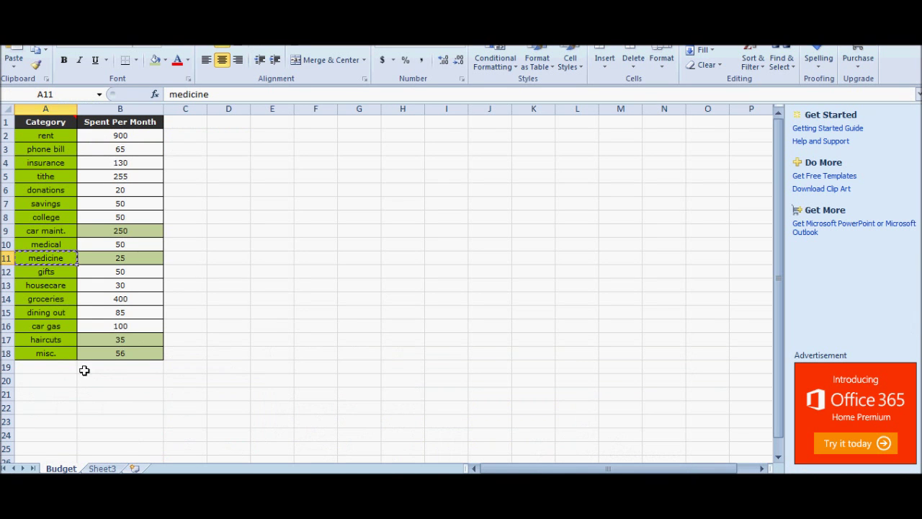
pyautogui.hotkey('alt', 'Tab')
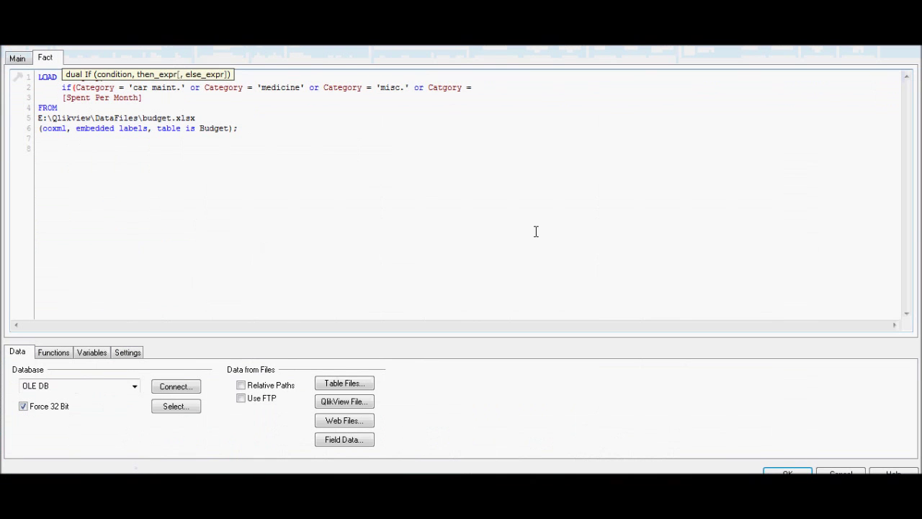
pyautogui.write("'haircuts'")
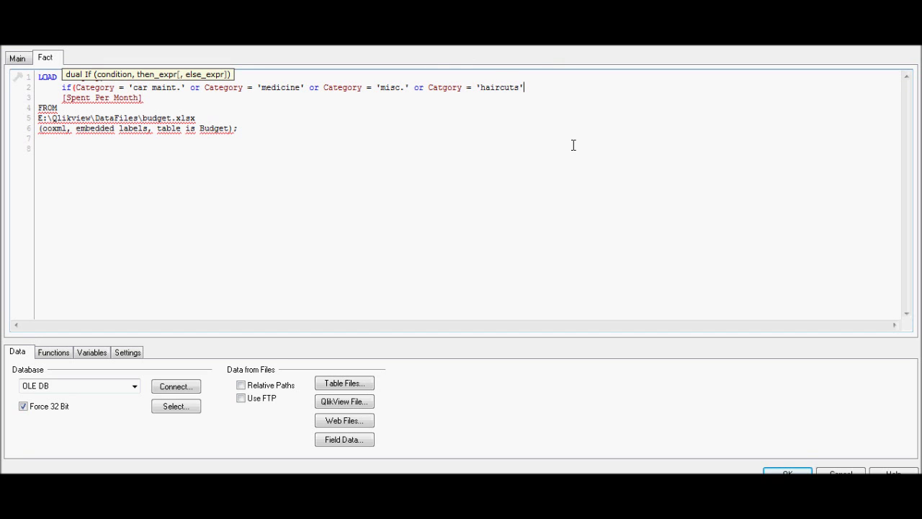
pyautogui.write(',')
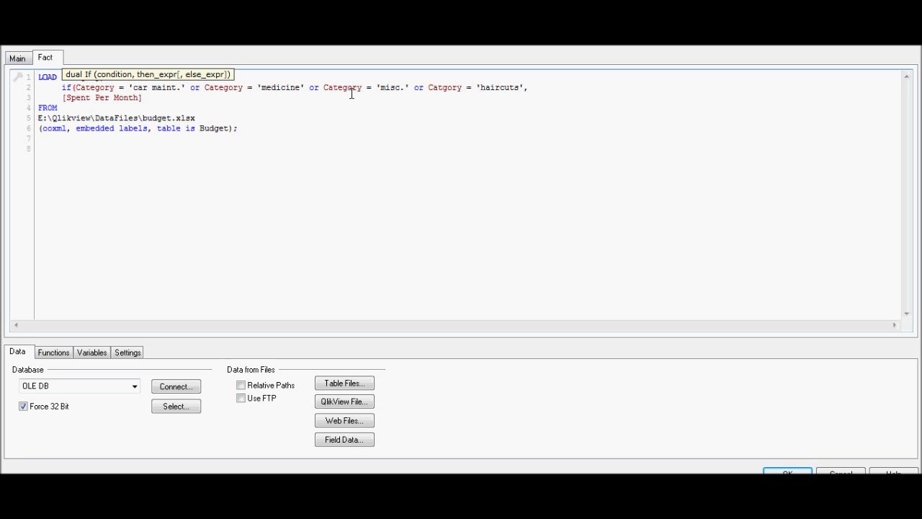
# Step: Complete the if expression with the results 1 and 0 as [Category Type], reload the script, and dismiss the resulting dialogs
pyautogui.write('1, 0) as ')
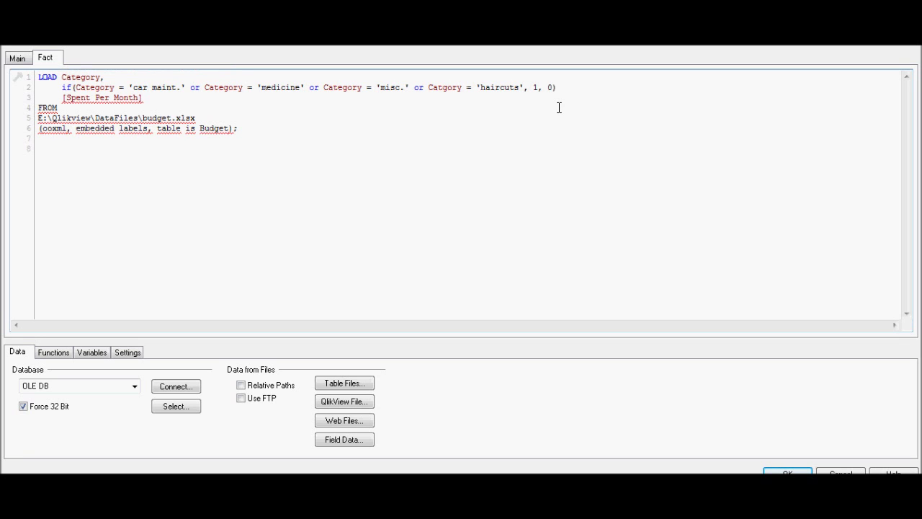
pyautogui.write('[Category')
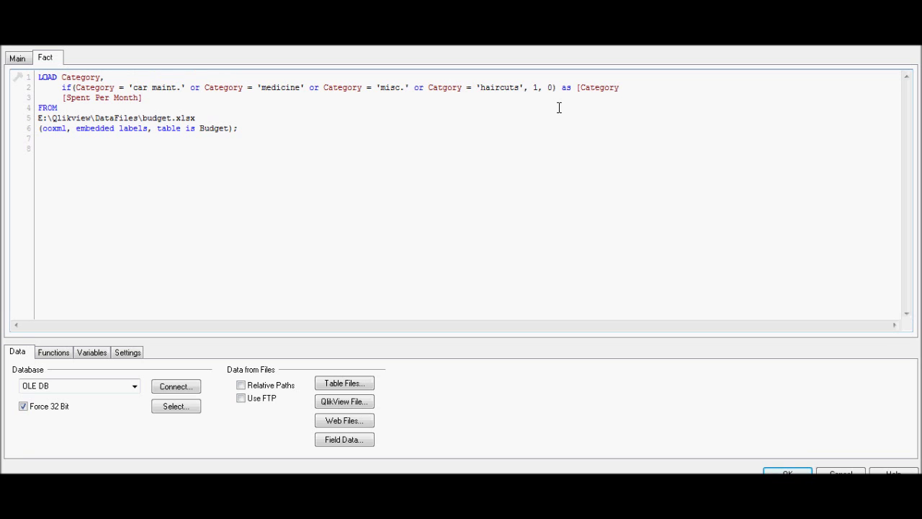
pyautogui.write(' Type],')
pyautogui.hotkey('ctrl', 'r')
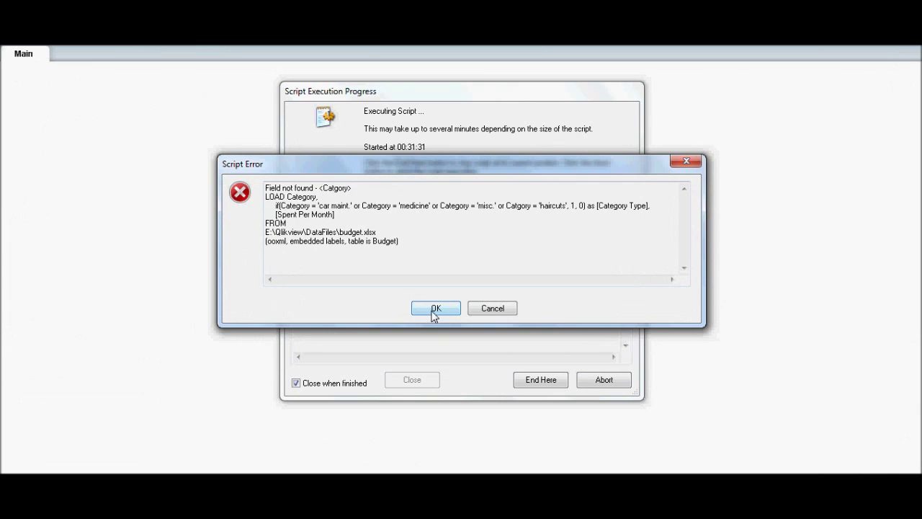
pyautogui.click(434, 310)
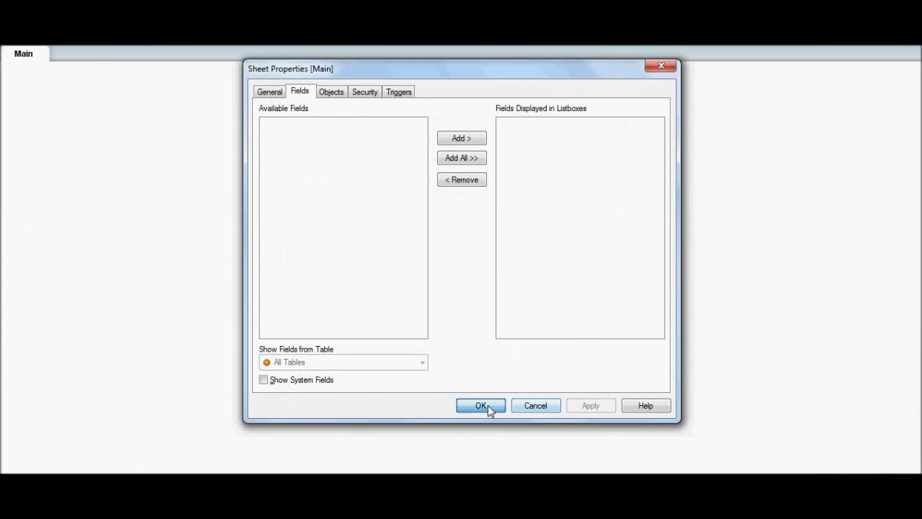
pyautogui.click(488, 407)
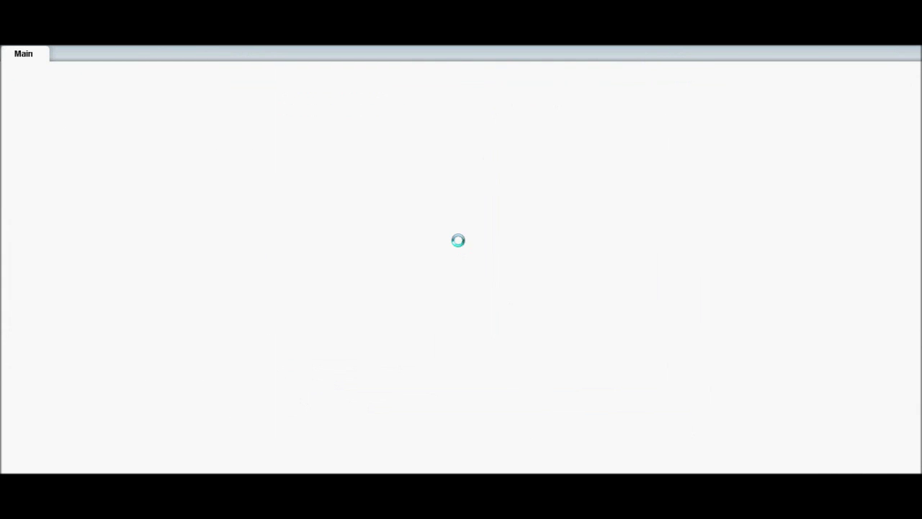
# Step: Correct the misspelled Catgory to Category in the haircuts comparison and reload the script
pyautogui.hotkey('ctrl', 'e')
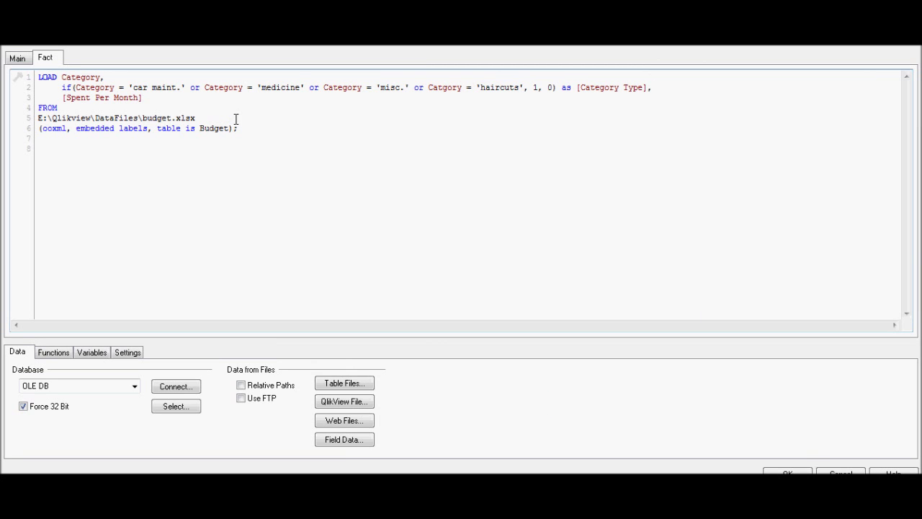
pyautogui.click(443, 91)
pyautogui.write('e')
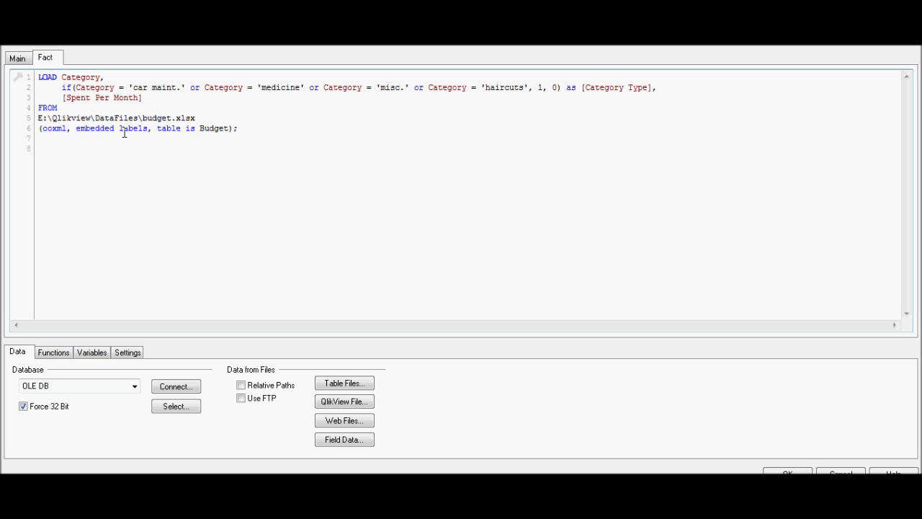
pyautogui.hotkey('ctrl', 'r')
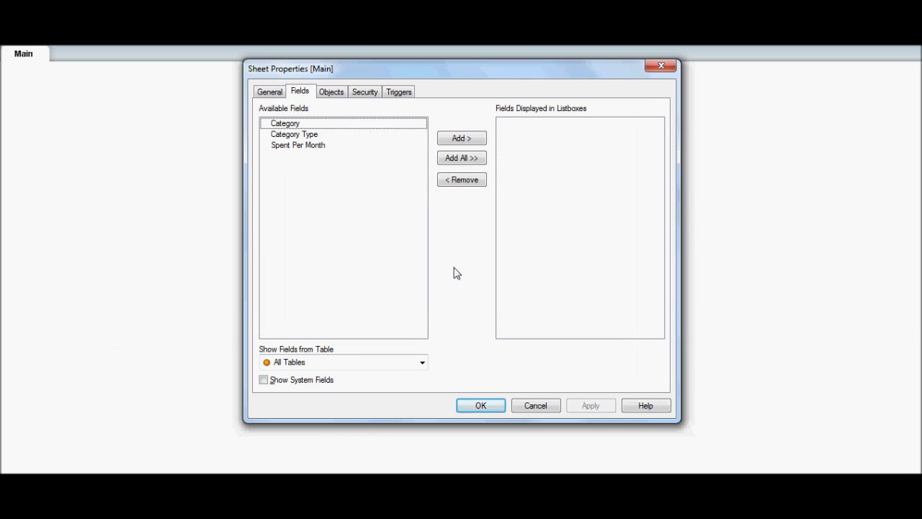
# Step: Display all available fields, Category, Category Type and Spent Per Month, as list boxes on the Main sheet
pyautogui.click(322, 135)
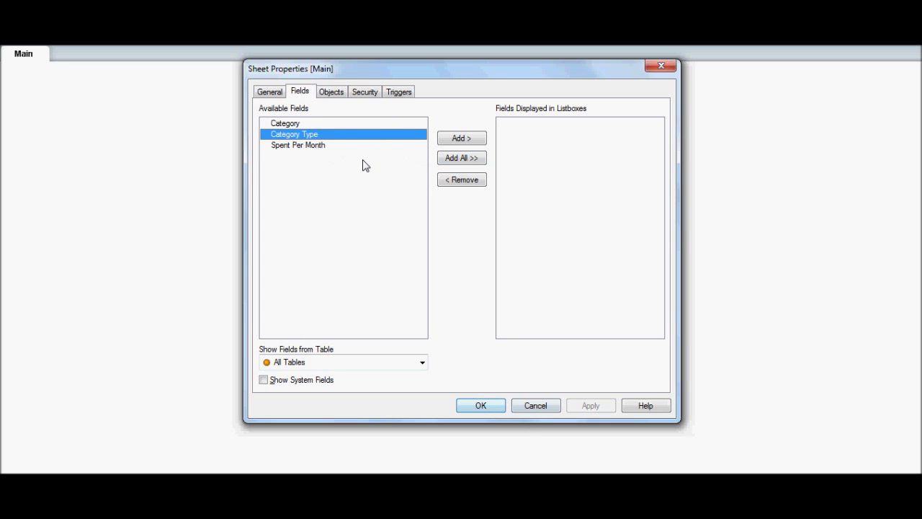
pyautogui.click(322, 124)
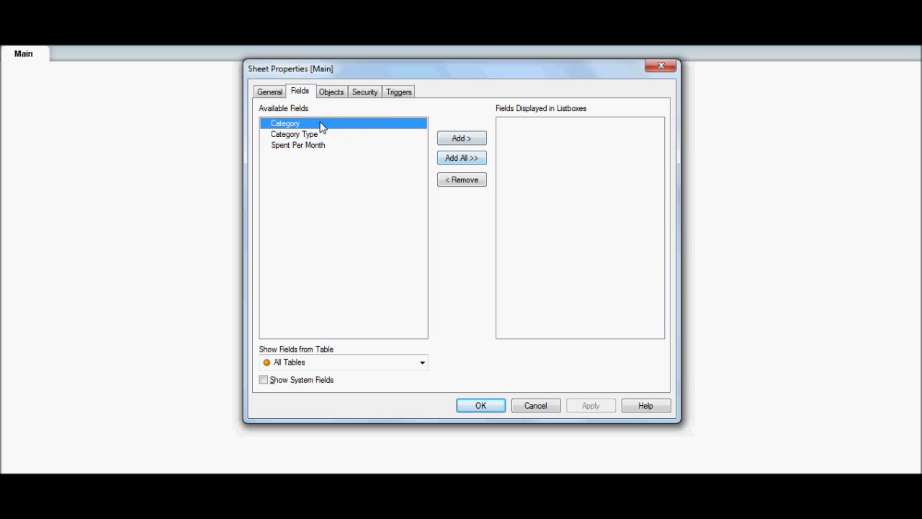
pyautogui.click(449, 159)
pyautogui.click(592, 406)
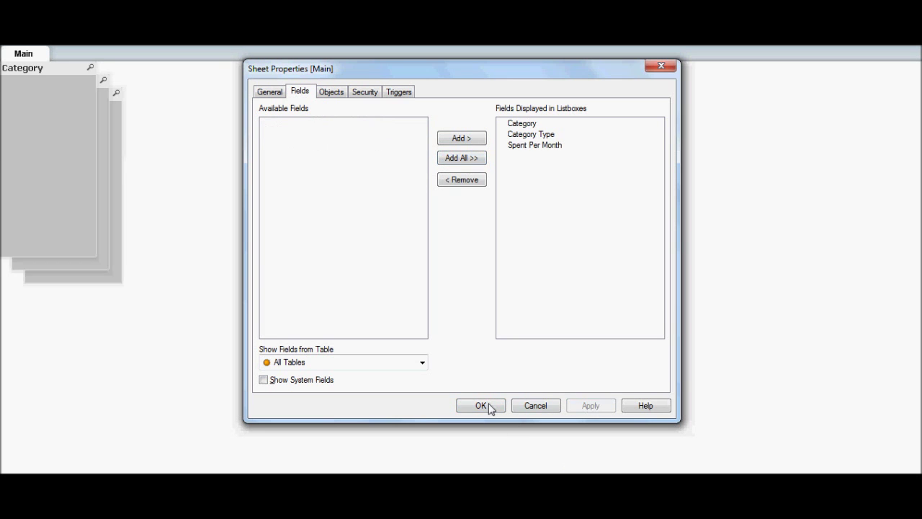
pyautogui.click(480, 406)
# Step: Spread the three list boxes out side by side in the order Category Type, Category, Spent Per Month
pyautogui.moveTo(51, 71); pyautogui.dragTo(422, 98)
pyautogui.moveTo(62, 86); pyautogui.dragTo(191, 108)
pyautogui.moveTo(56, 97); pyautogui.dragTo(548, 101)
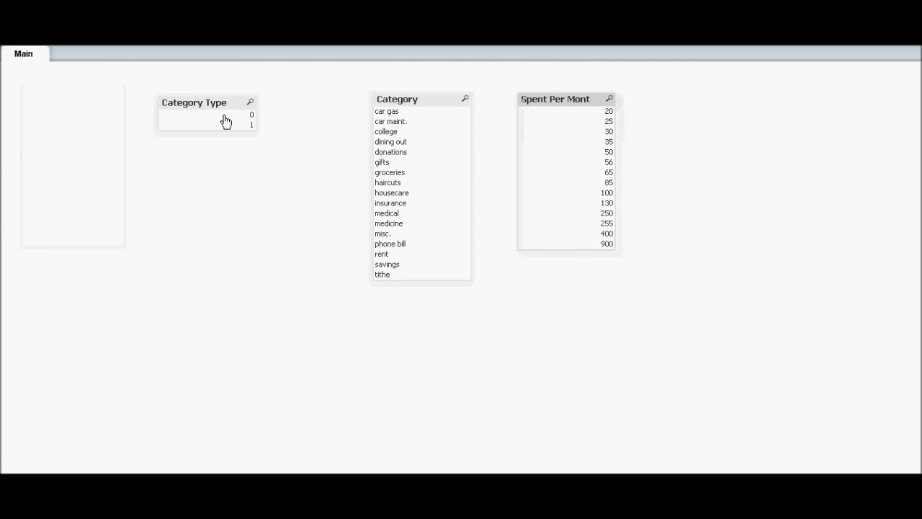
# Step: Select 0 and 1 alternately in Category Type to examine which categories and monthly amounts belong to each
pyautogui.click(225, 115)
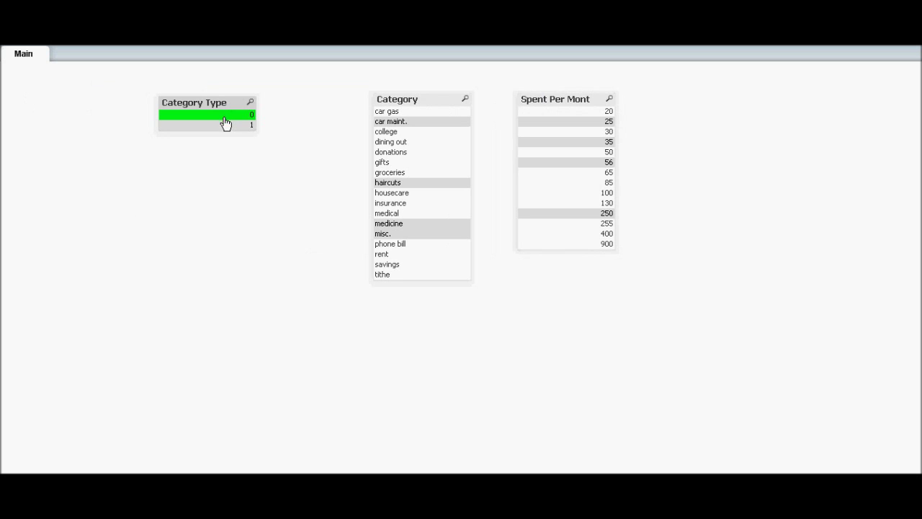
pyautogui.click(231, 127)
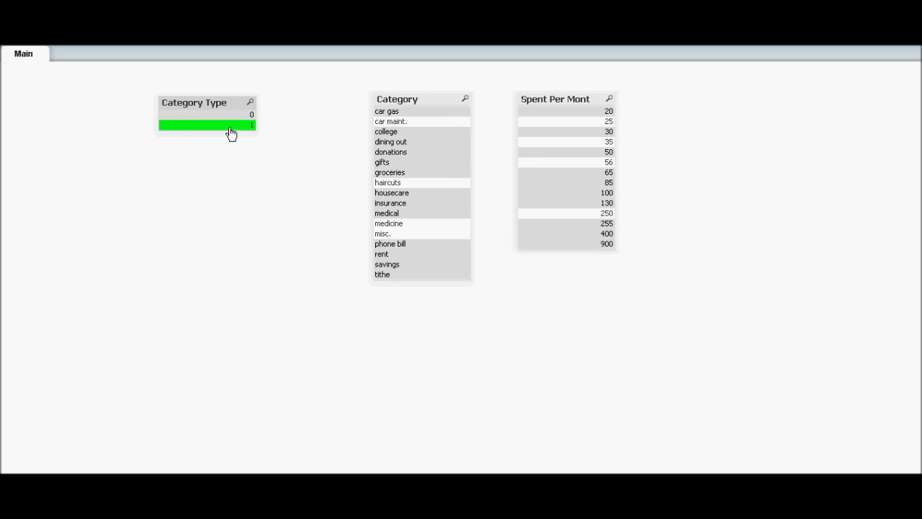
pyautogui.click(231, 115)
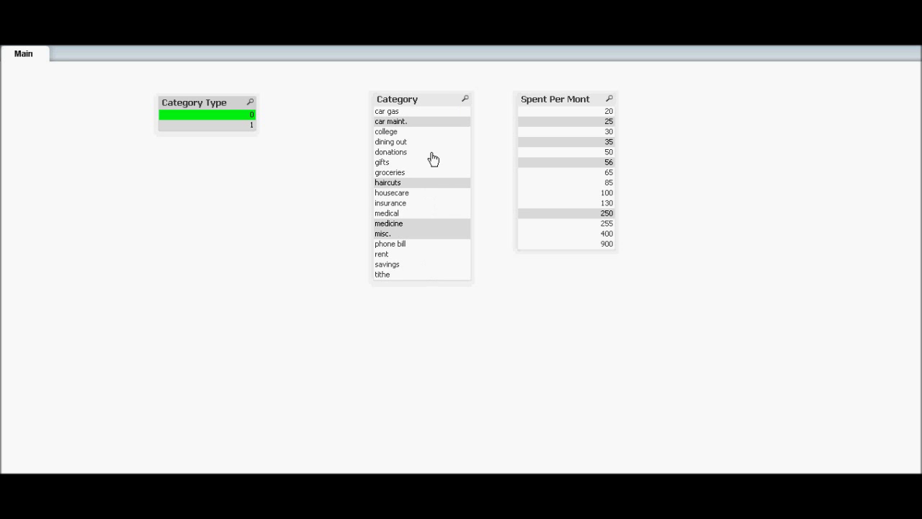
pyautogui.click(229, 127)
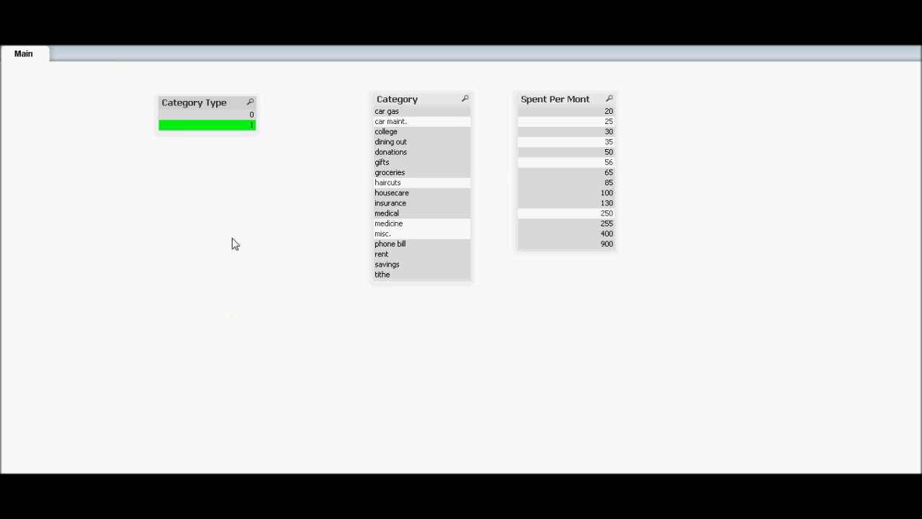
# Step: Remove all three list boxes from the sheet together
pyautogui.moveTo(113, 70); pyautogui.dragTo(798, 335)
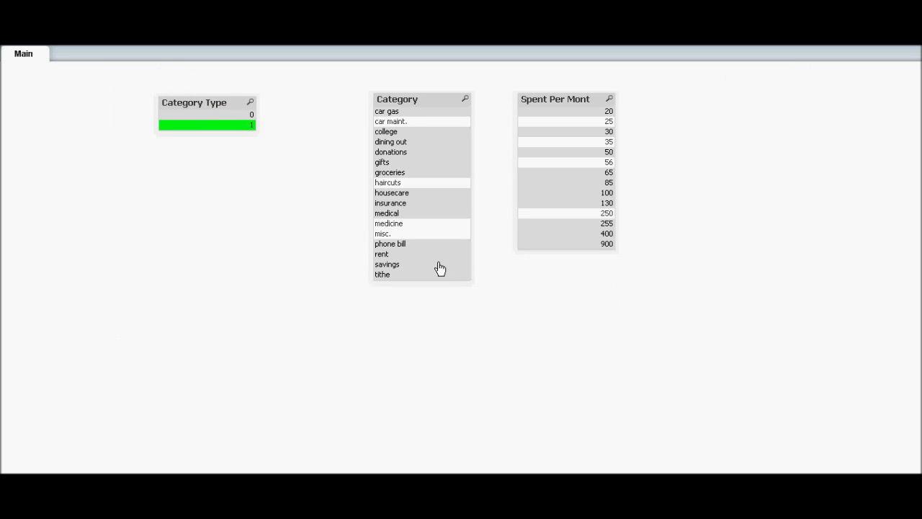
pyautogui.rightClick(439, 264)
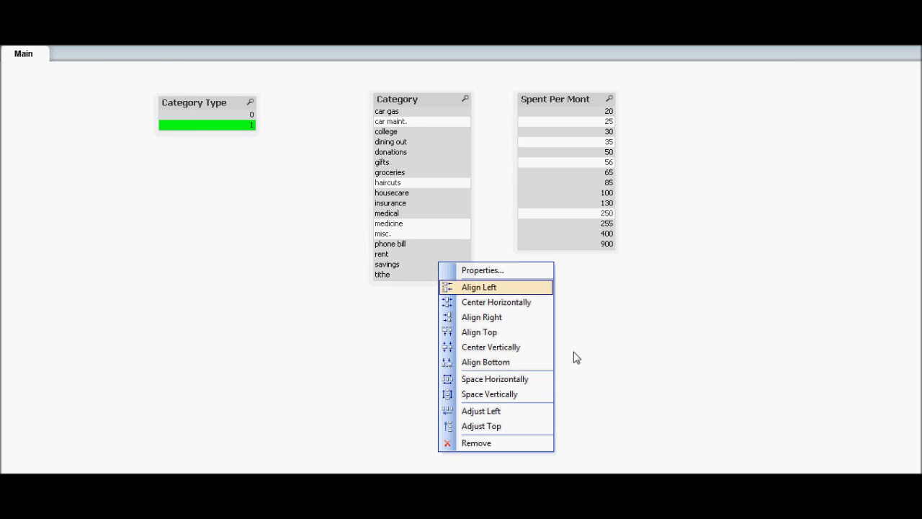
pyautogui.click(523, 443)
pyautogui.click(461, 277)
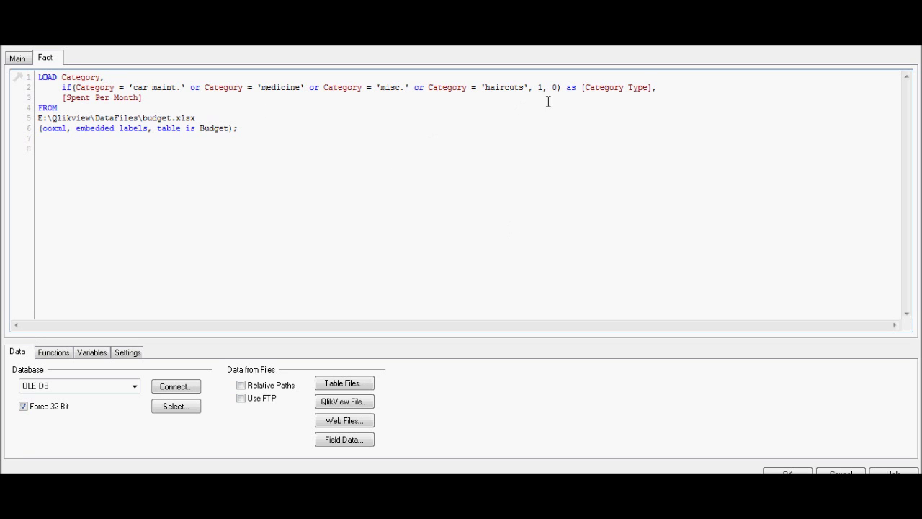
# Step: Comment out the if line in the Fact script, copy its if expression without the alias, and insert an empty line below it
pyautogui.click(57, 87)
pyautogui.write('//')
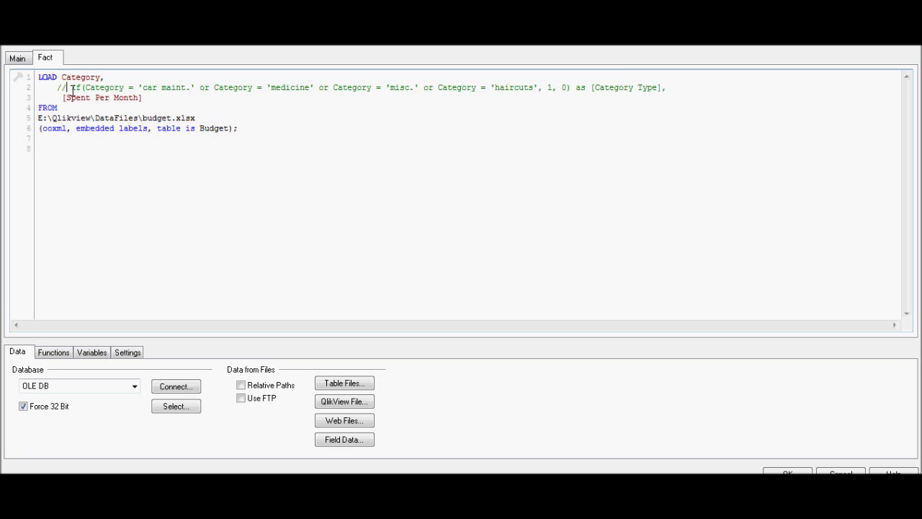
pyautogui.moveTo(70, 89); pyautogui.dragTo(574, 85)
pyautogui.hotkey('ctrl', 'c')
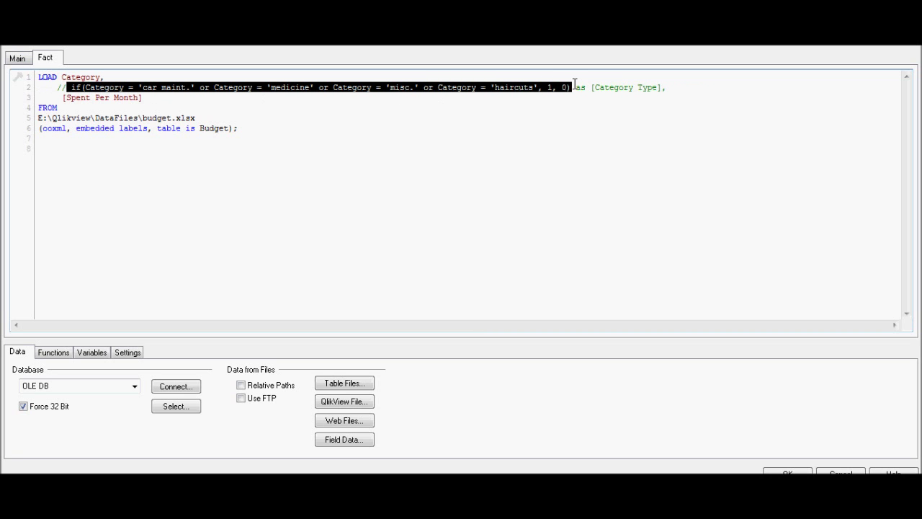
pyautogui.click(675, 88)
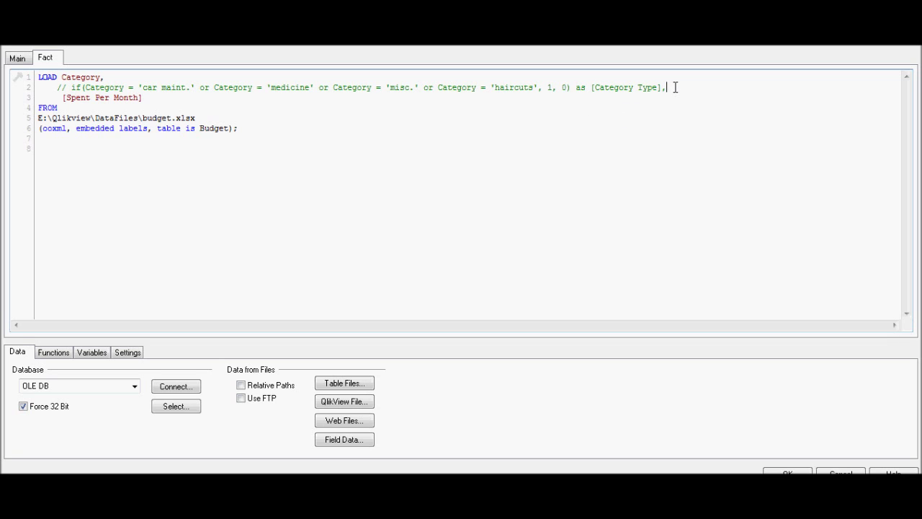
pyautogui.press('Return')
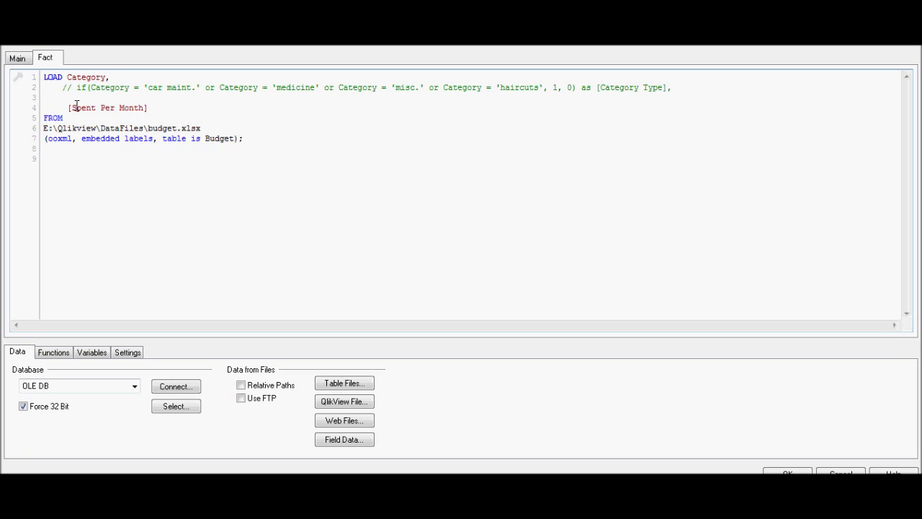
# Step: Paste the copied if expression on the empty line and replace its value 1 with dual('Non-Recurring Spend',1)
pyautogui.hotkey('ctrl', 'v')
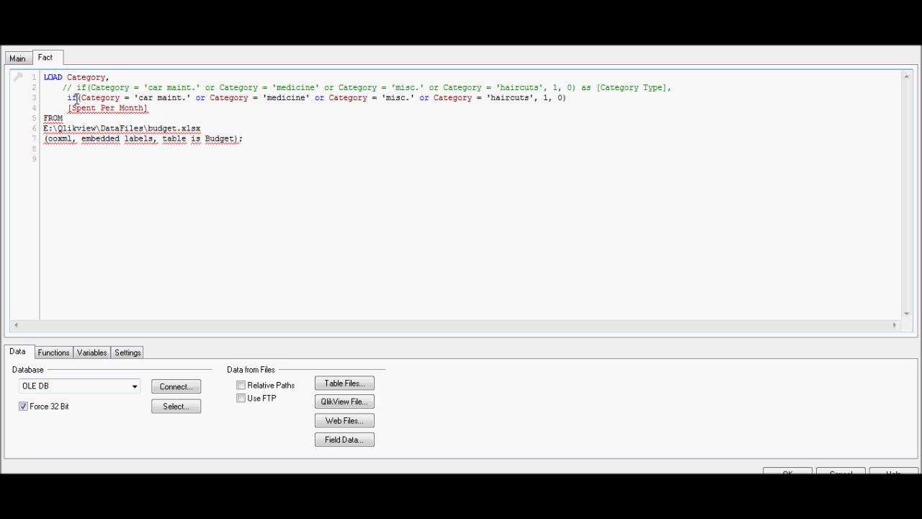
pyautogui.click(545, 100)
pyautogui.write('dual(')
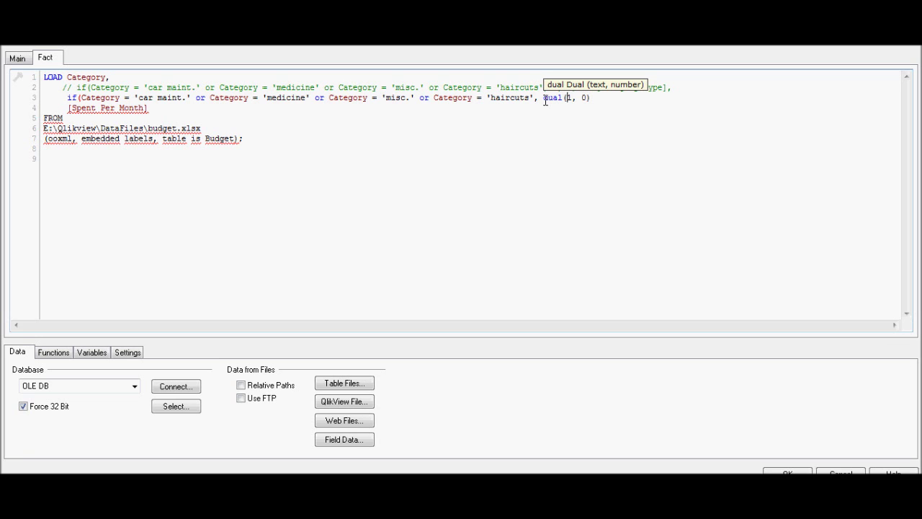
pyautogui.write("'Non-")
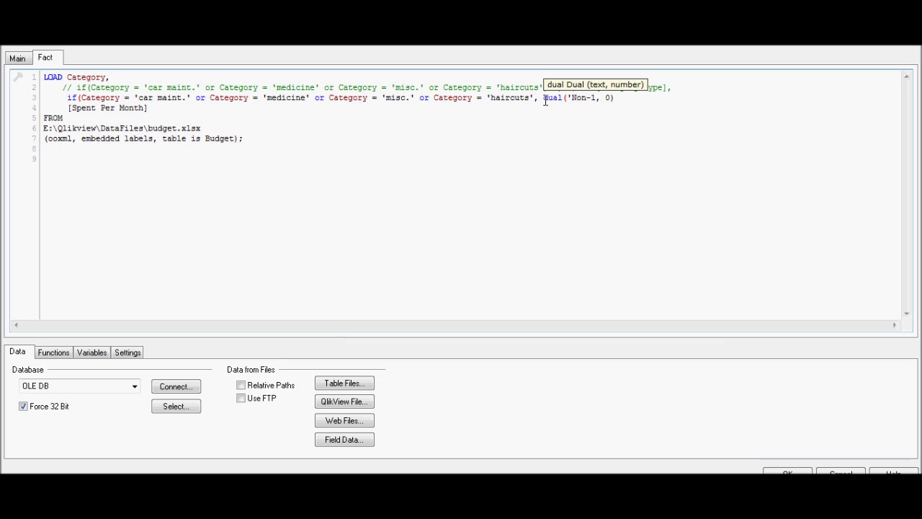
pyautogui.write('Relcurring Spend')
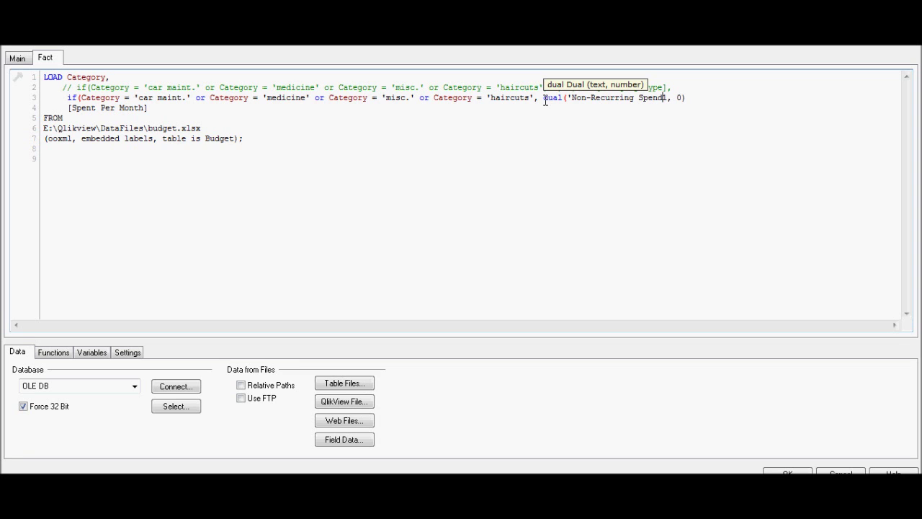
pyautogui.write("'")
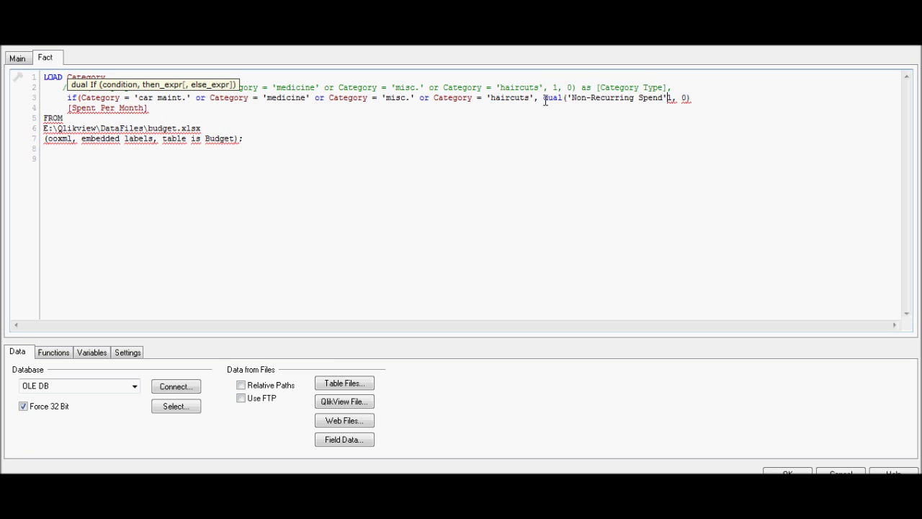
pyautogui.write(',')
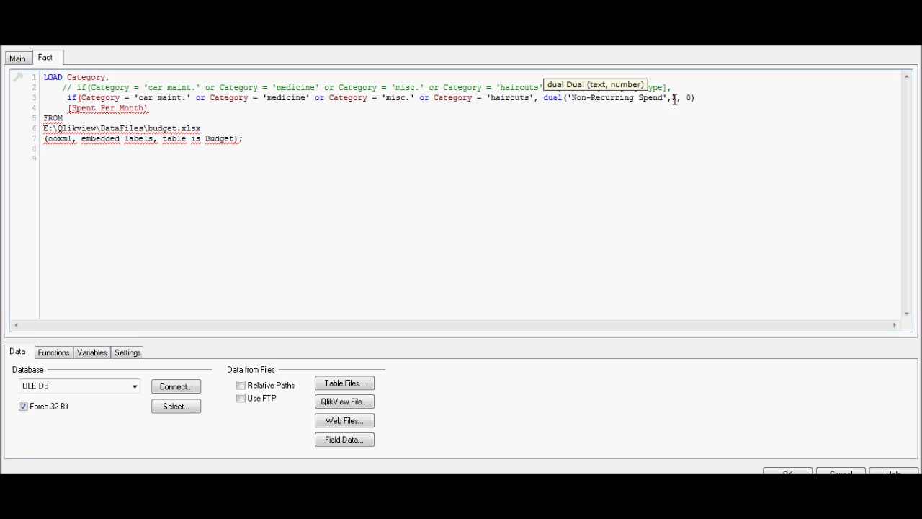
pyautogui.write('1')
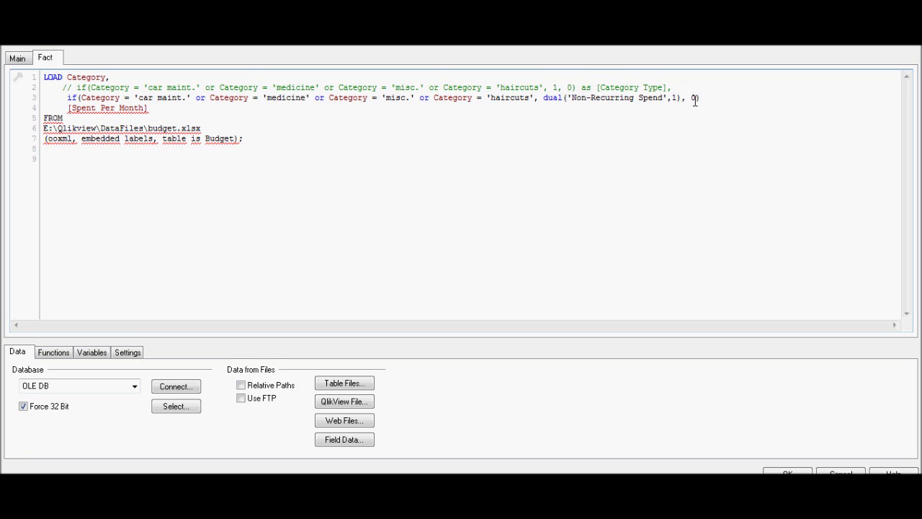
# Step: Replace the else value 0 of the new if expression with dual('Recurring Spend',0)
pyautogui.write('dual(')
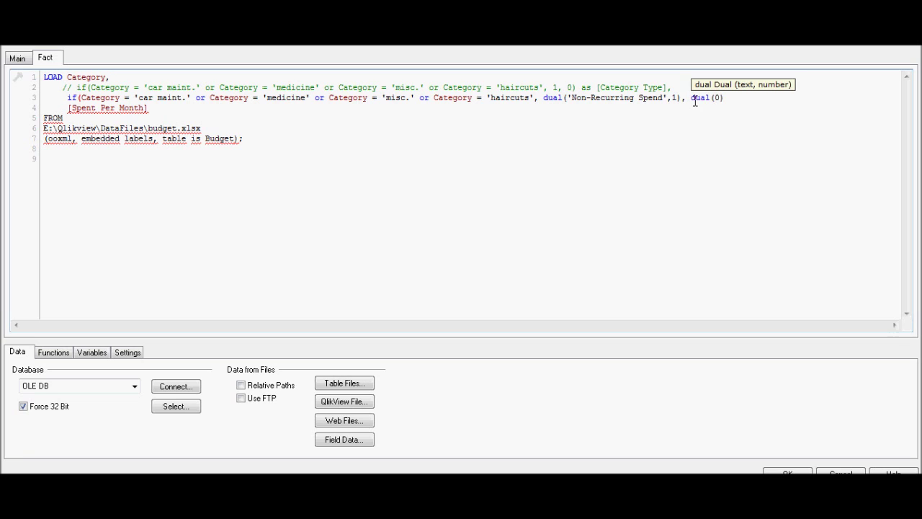
pyautogui.write("'recurring")
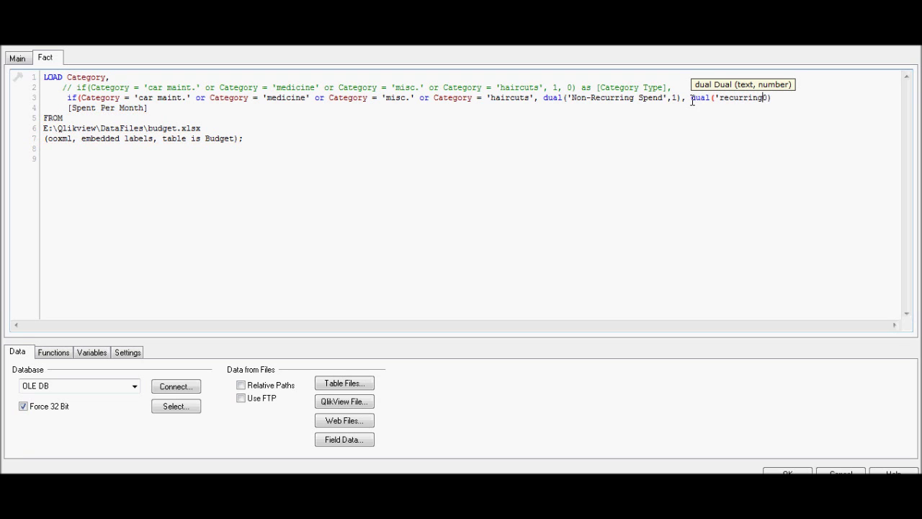
pyautogui.press('BackSpace')
pyautogui.press('BackSpace')
pyautogui.press('BackSpace')
pyautogui.press('BackSpace')
pyautogui.press('BackSpace')
pyautogui.press('BackSpace')
pyautogui.press('BackSpace')
pyautogui.press('BackSpace')
pyautogui.write("Recurring Spend',0")
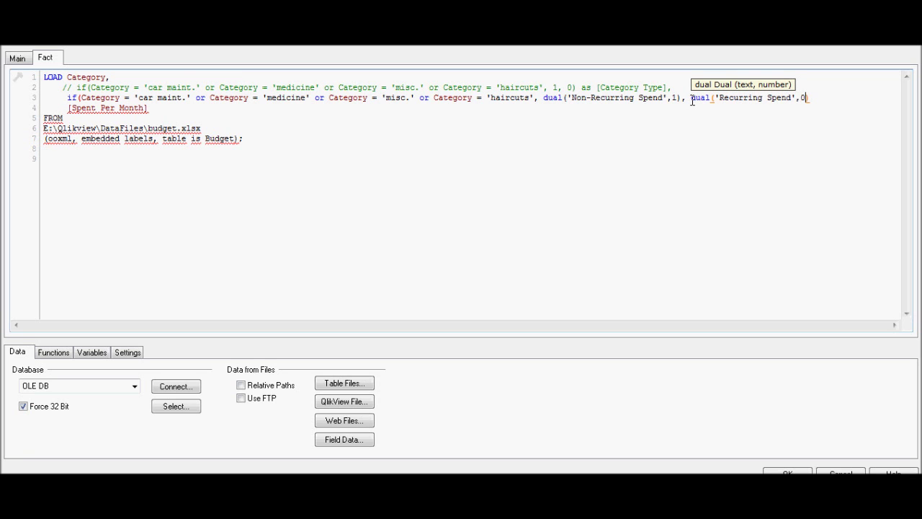
pyautogui.write(')')
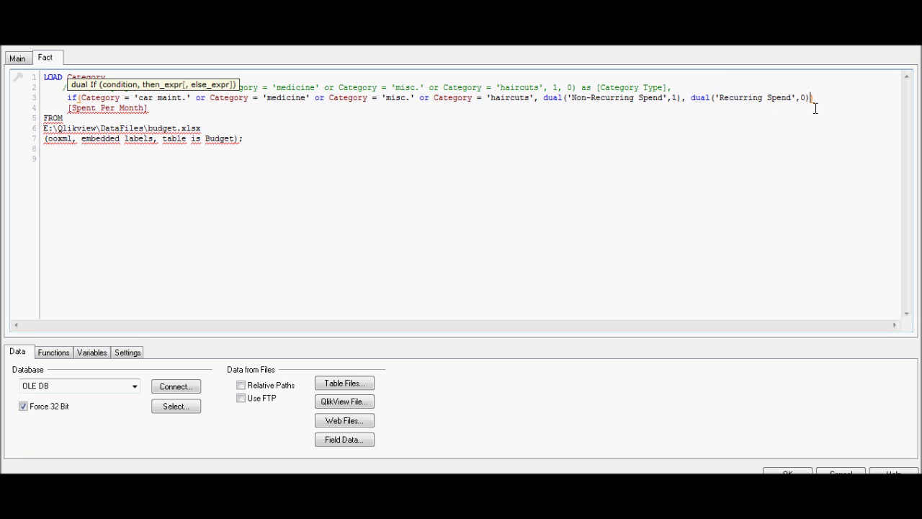
# Step: Close the if expression and alias it as [Category Type], followed by a comma, then review the dual text
pyautogui.write(') as')
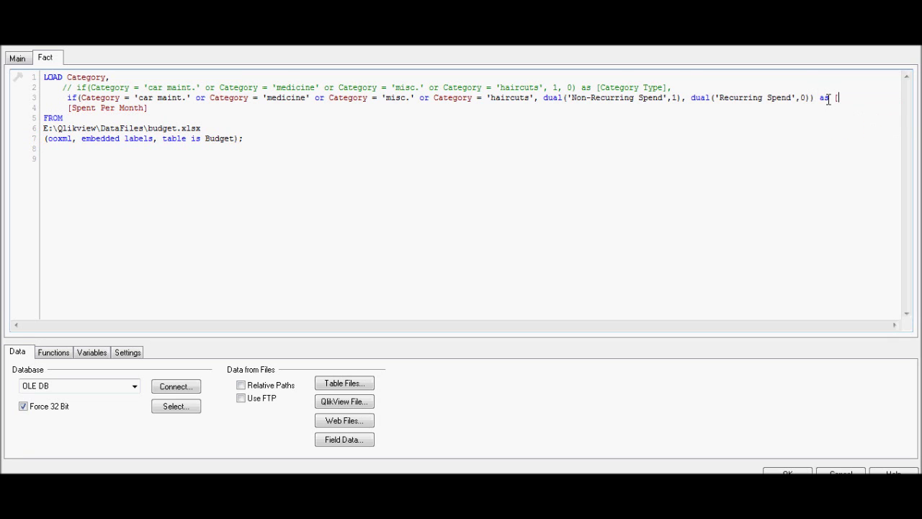
pyautogui.write(' [Category Type],')
pyautogui.moveTo(529, 326); pyautogui.dragTo(418, 328)
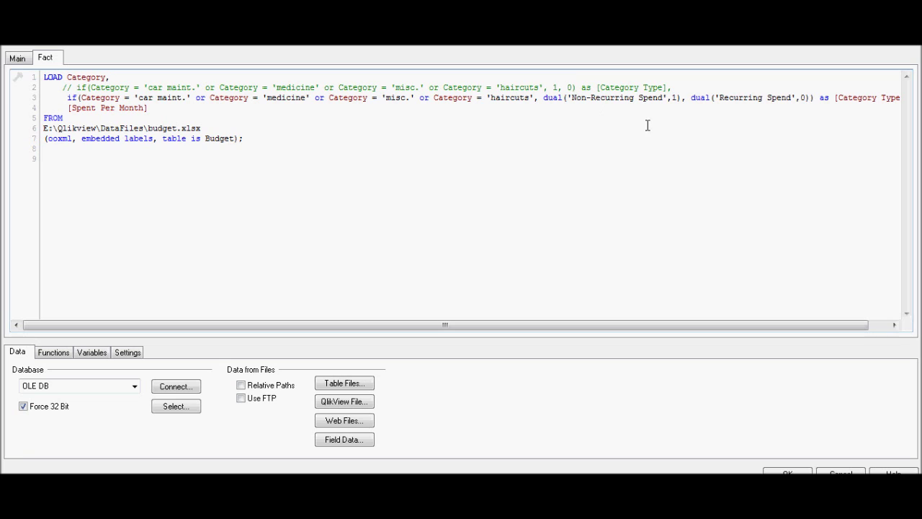
pyautogui.doubleClick(576, 97)
pyautogui.moveTo(621, 97); pyautogui.dragTo(663, 98)
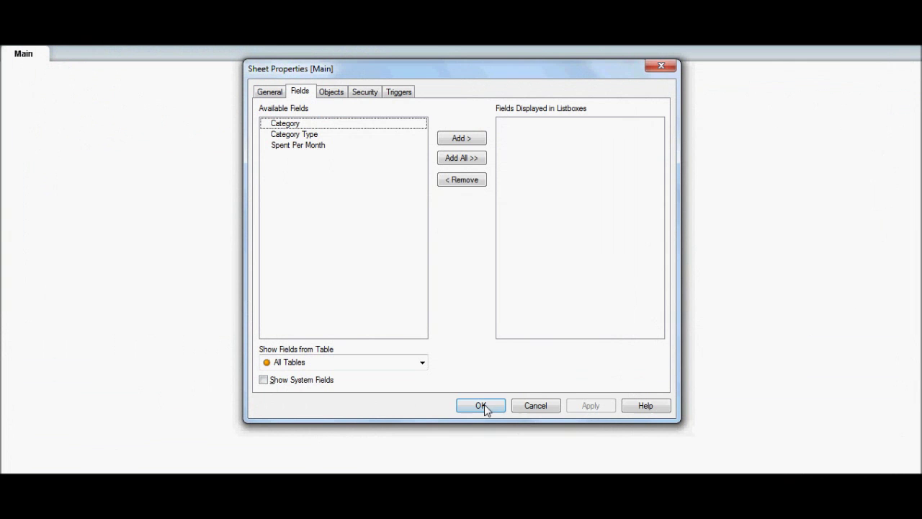
# Step: Add all three fields to the sheet as list boxes and arrange them side by side as Category Type, Category, Spent Per Month
pyautogui.click(461, 161)
pyautogui.click(585, 406)
pyautogui.click(488, 406)
pyautogui.moveTo(33, 74); pyautogui.dragTo(339, 100)
pyautogui.moveTo(62, 79); pyautogui.dragTo(222, 98)
pyautogui.moveTo(75, 95); pyautogui.dragTo(461, 100)
# Step: Select Recurring Spend and then Non-Recurring Spend in the Category Type list box
pyautogui.click(233, 117)
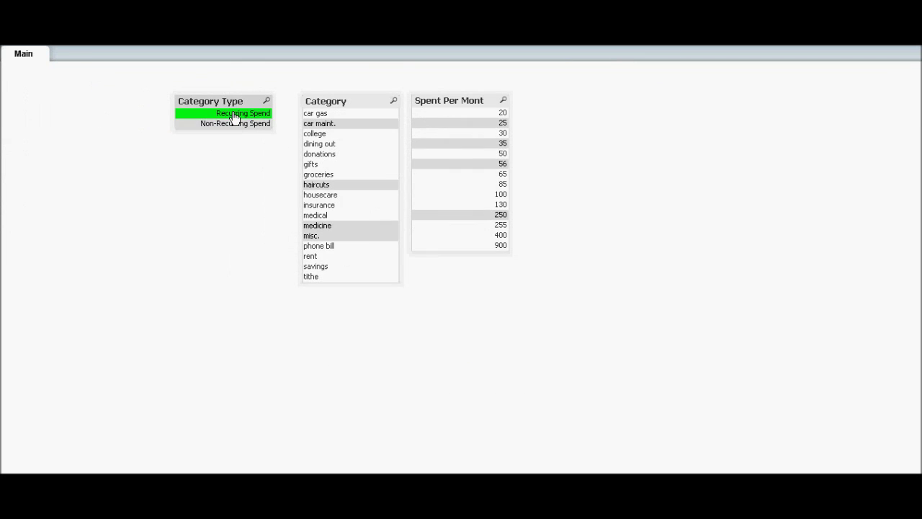
pyautogui.click(243, 125)
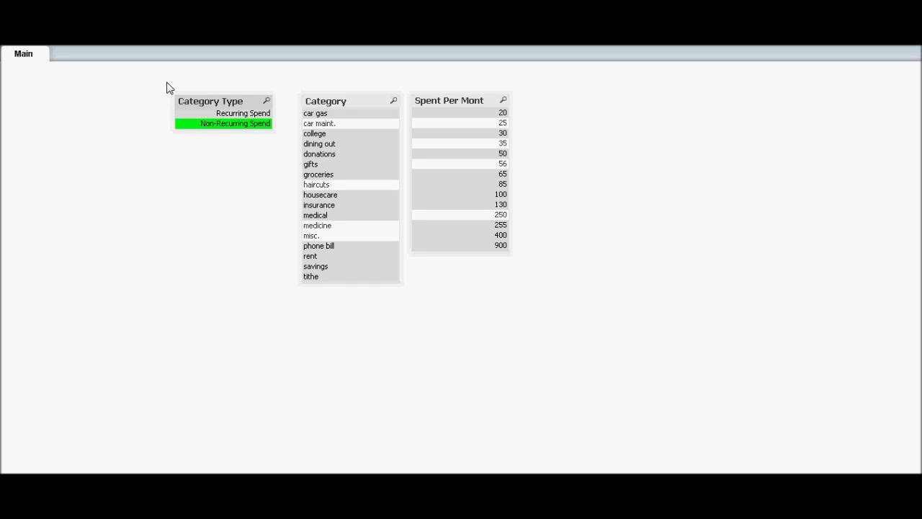
pyautogui.moveTo(163, 80); pyautogui.dragTo(597, 317)
pyautogui.rightClick(475, 222)
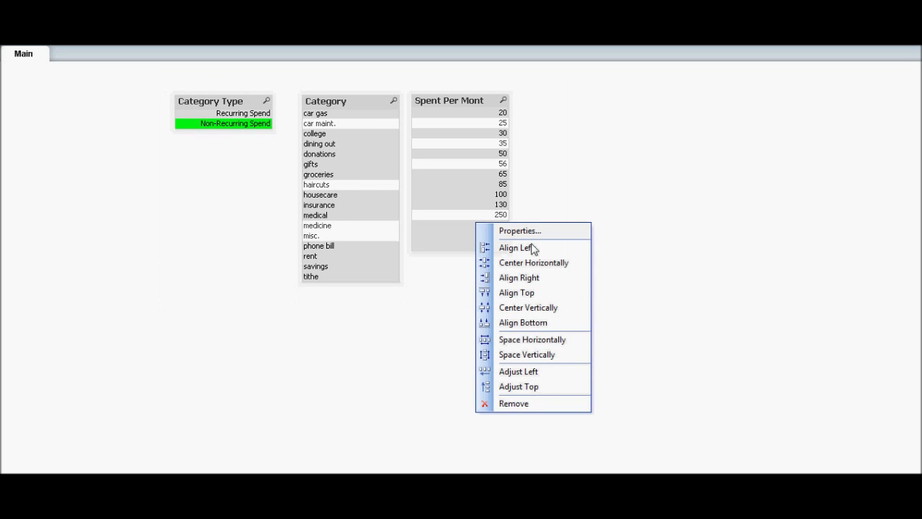
pyautogui.click(551, 407)
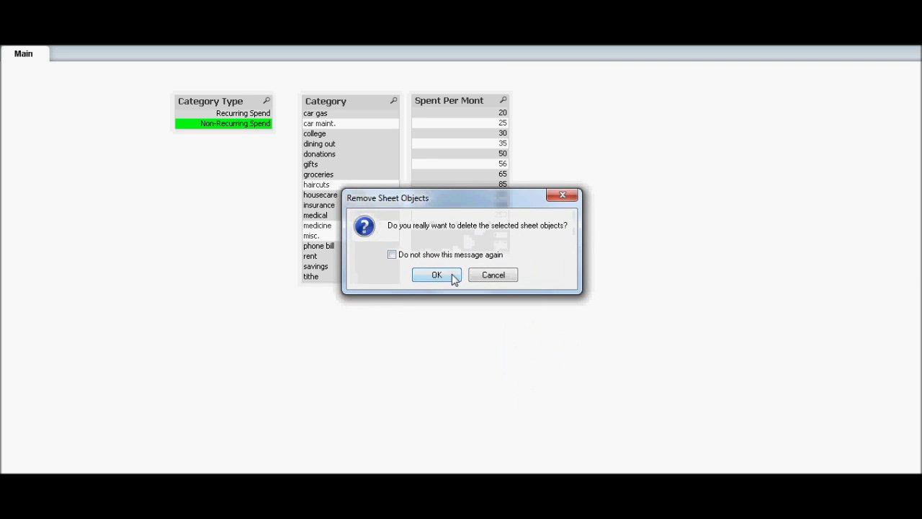
pyautogui.click(490, 275)
# Step: Remove the Category and Spent Per Month list boxes and shift the Category Type list box toward the sheet's left edge
pyautogui.moveTo(295, 83); pyautogui.dragTo(643, 314)
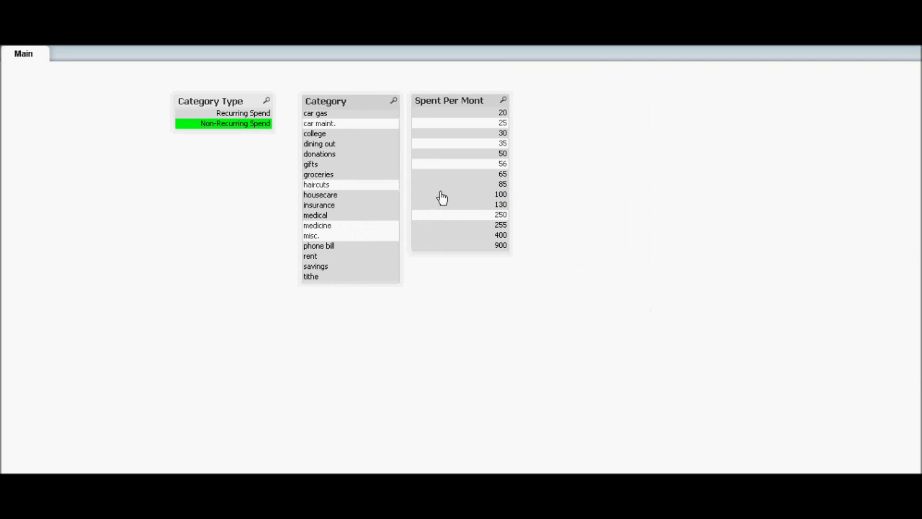
pyautogui.rightClick(439, 195)
pyautogui.click(519, 372)
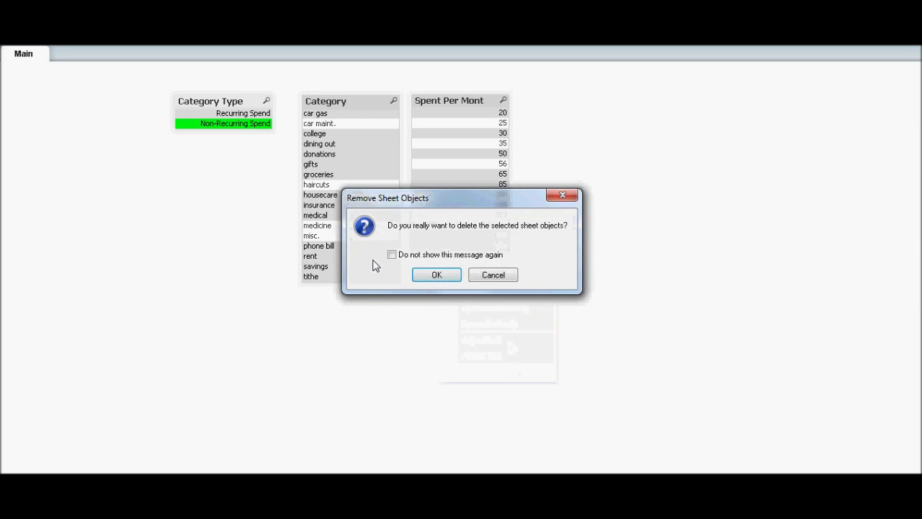
pyautogui.click(426, 277)
pyautogui.moveTo(218, 106); pyautogui.dragTo(90, 104)
# Step: Start a new bar chart on the sheet with Bar Chart and Straight Table allowed for fast type change
pyautogui.rightClick(241, 119)
pyautogui.moveTo(350, 157)
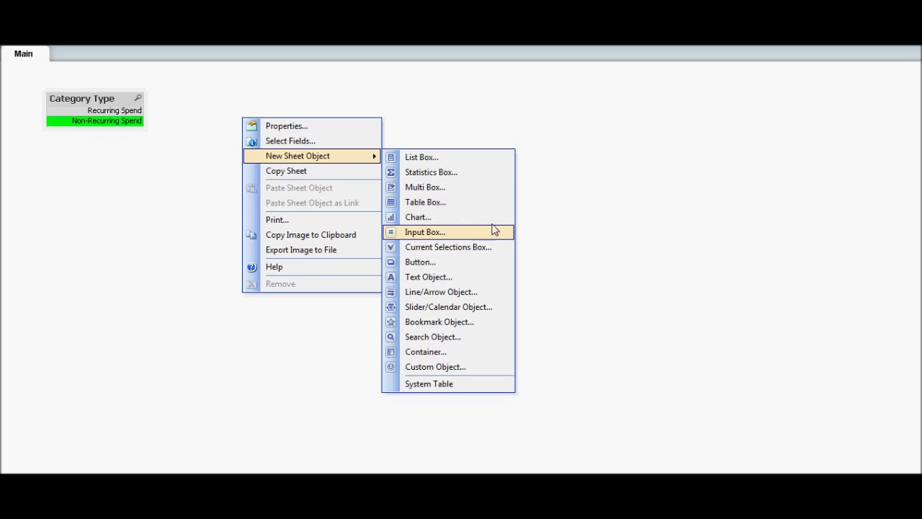
pyautogui.click(490, 218)
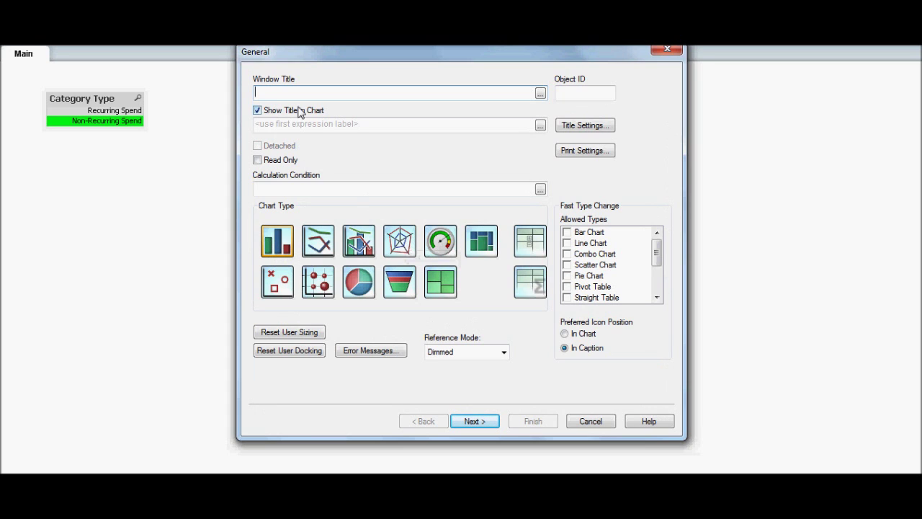
pyautogui.click(566, 232)
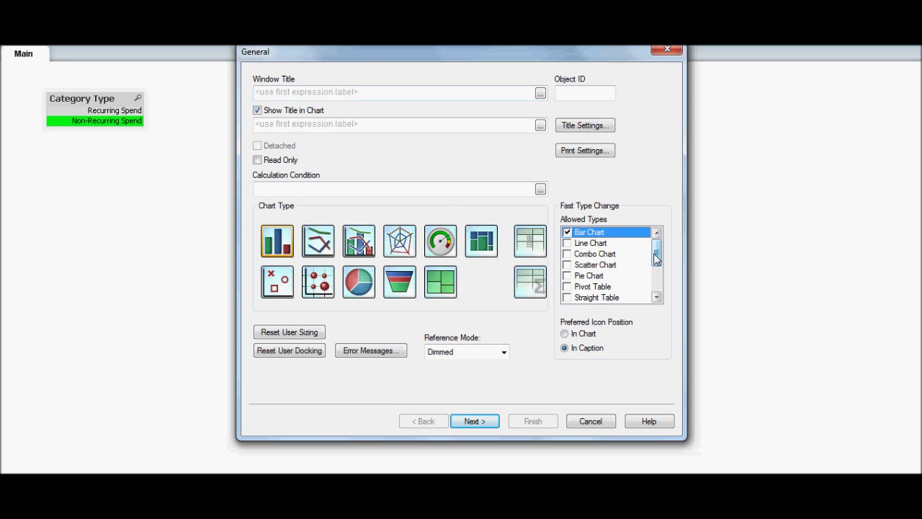
pyautogui.click(568, 297)
pyautogui.click(483, 428)
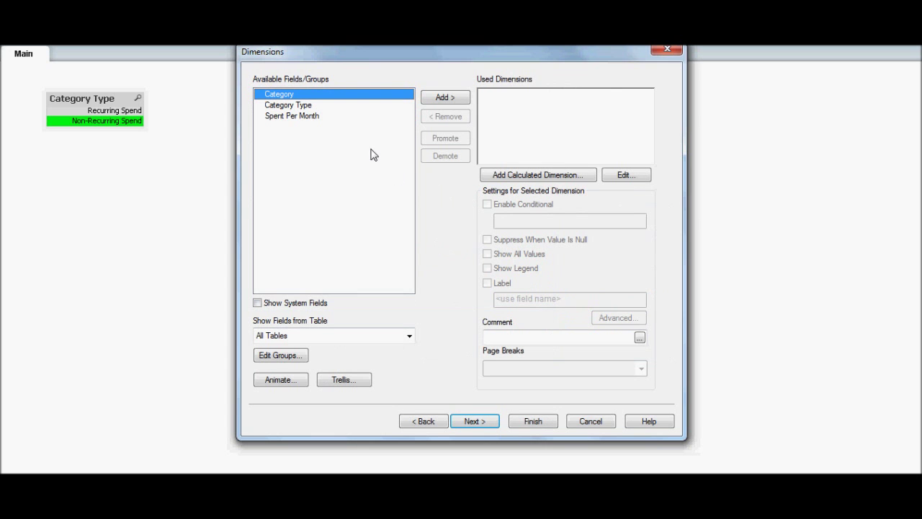
# Step: Add Category Type and Category, in that order, as the chart's dimensions
pyautogui.click(334, 106)
pyautogui.click(440, 102)
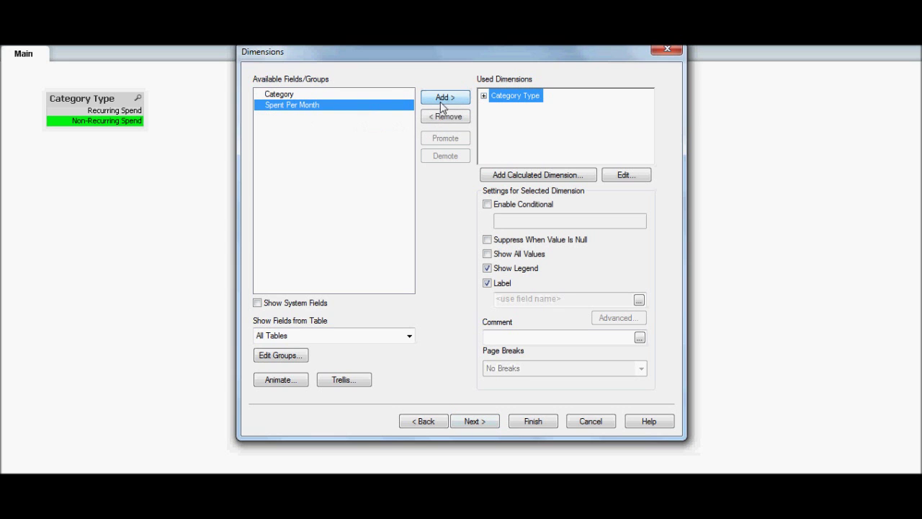
pyautogui.click(347, 99)
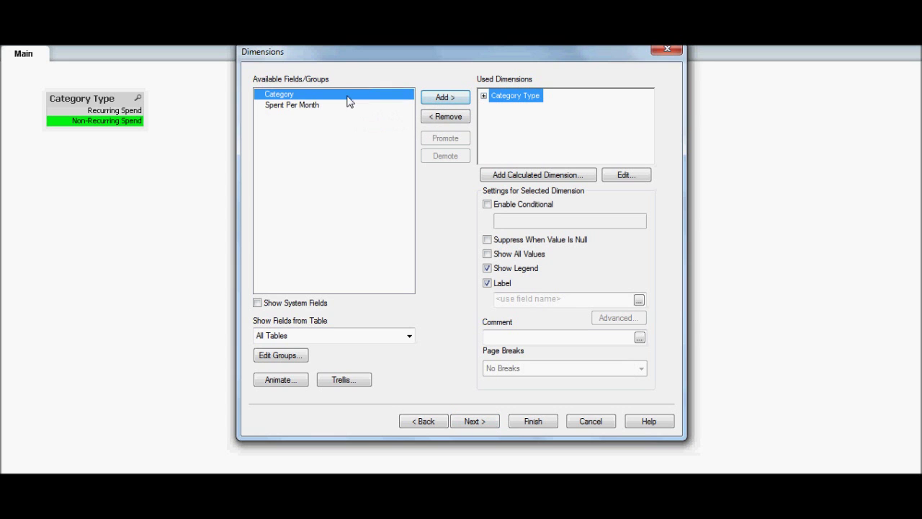
pyautogui.click(439, 98)
pyautogui.click(475, 422)
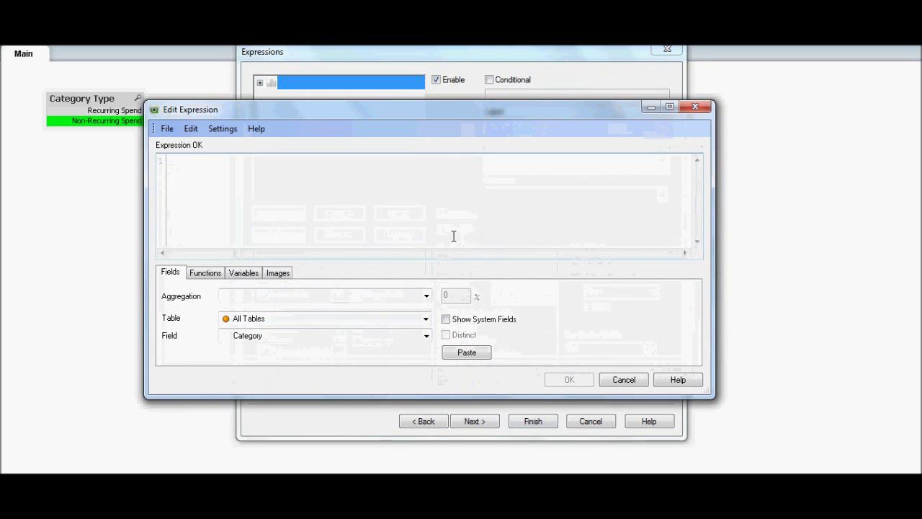
# Step: Define the chart expression as sum([Spent Per Month]) and finish creating the chart
pyautogui.write('sum(')
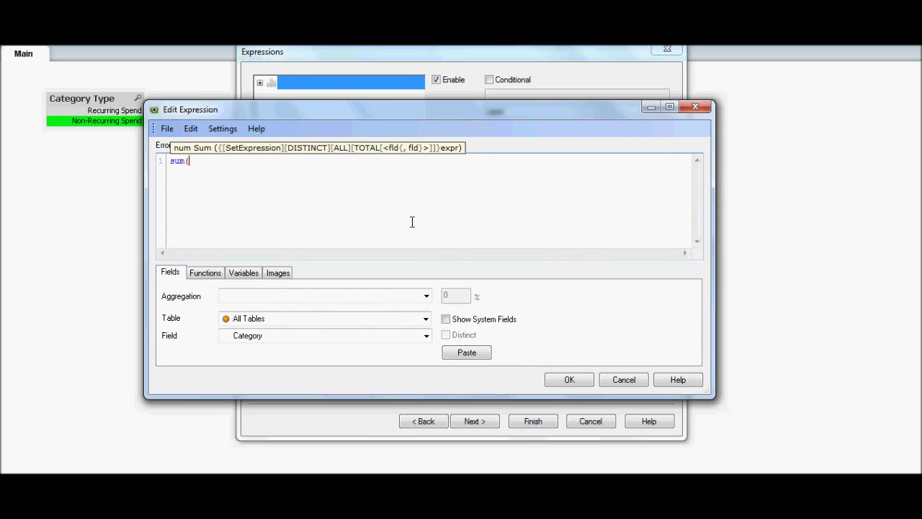
pyautogui.write('sp')
pyautogui.press('Return')
pyautogui.click(568, 379)
pyautogui.click(539, 422)
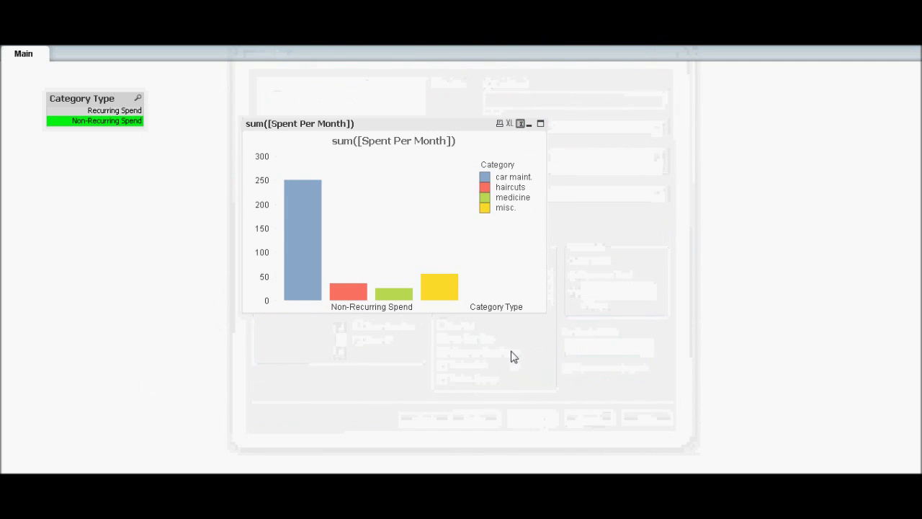
# Step: Turn off Show Title in Chart in the bar chart's properties and apply the change
pyautogui.rightClick(381, 126)
pyautogui.click(384, 127)
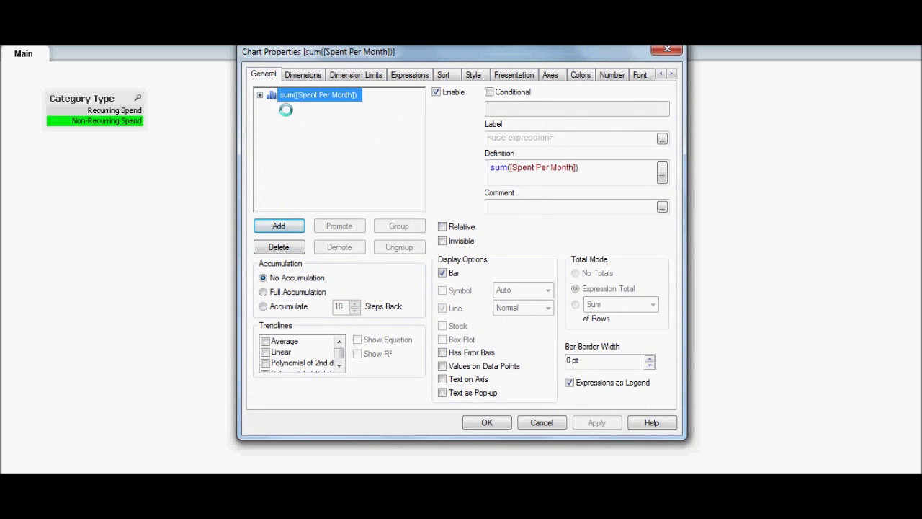
pyautogui.click(257, 123)
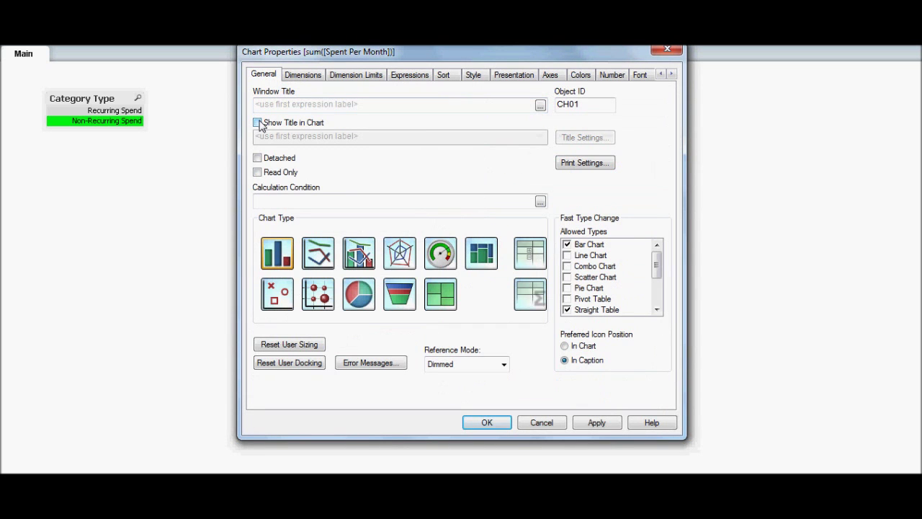
pyautogui.click(671, 75)
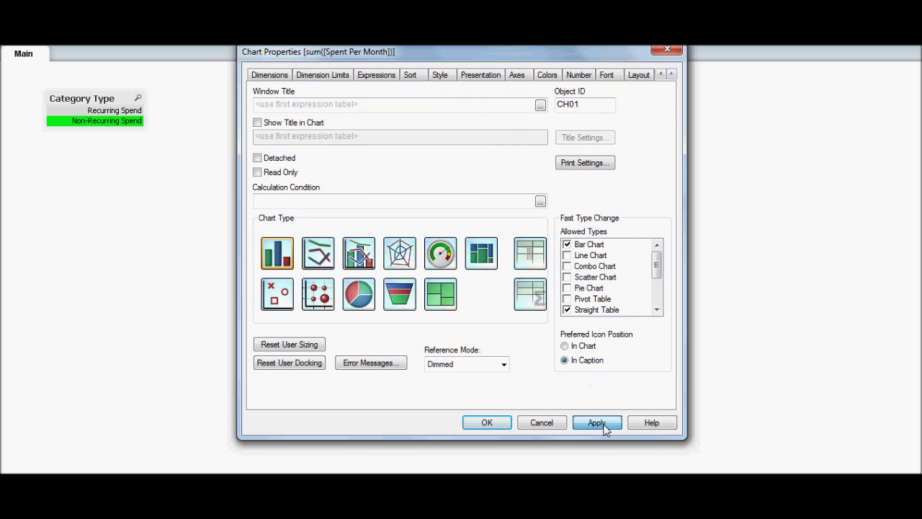
pyautogui.click(503, 424)
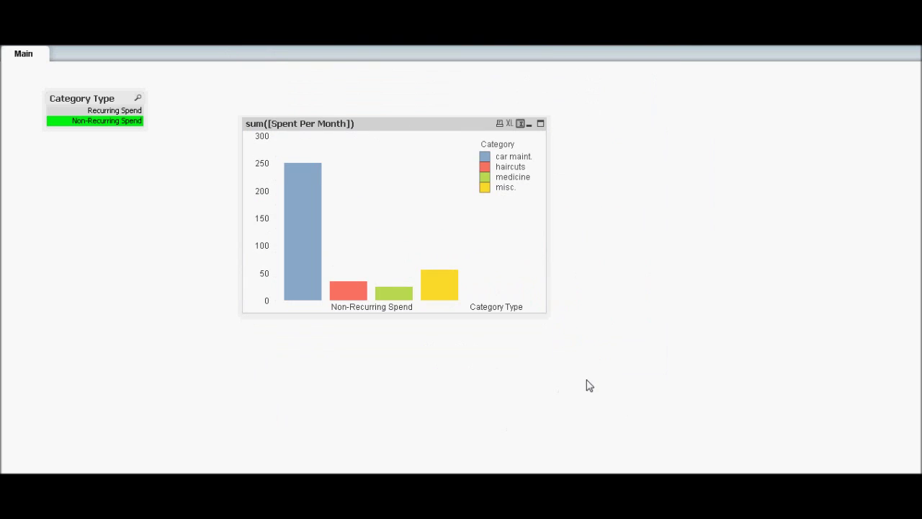
# Step: Enlarge the bar chart and place it beside the Category Type list box so it fills most of the sheet
pyautogui.moveTo(547, 313); pyautogui.dragTo(862, 408)
pyautogui.moveTo(342, 123); pyautogui.dragTo(248, 93)
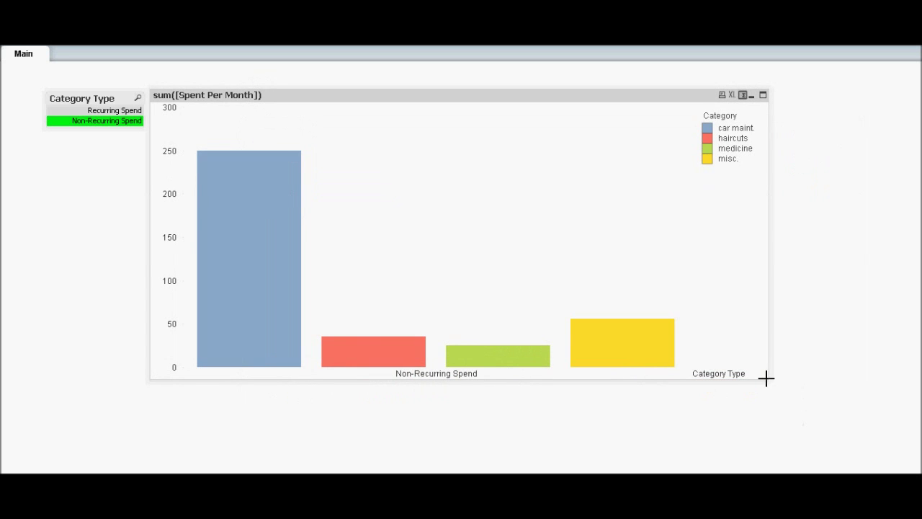
pyautogui.moveTo(768, 381); pyautogui.dragTo(828, 421)
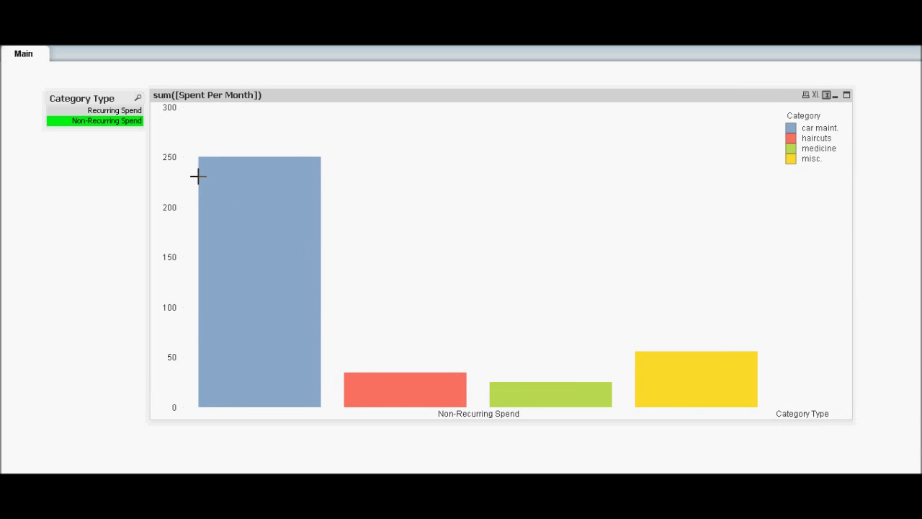
# Step: Select Recurring Spend in the Category Type list box and turn off Show Caption in the bar chart's properties
pyautogui.click(104, 113)
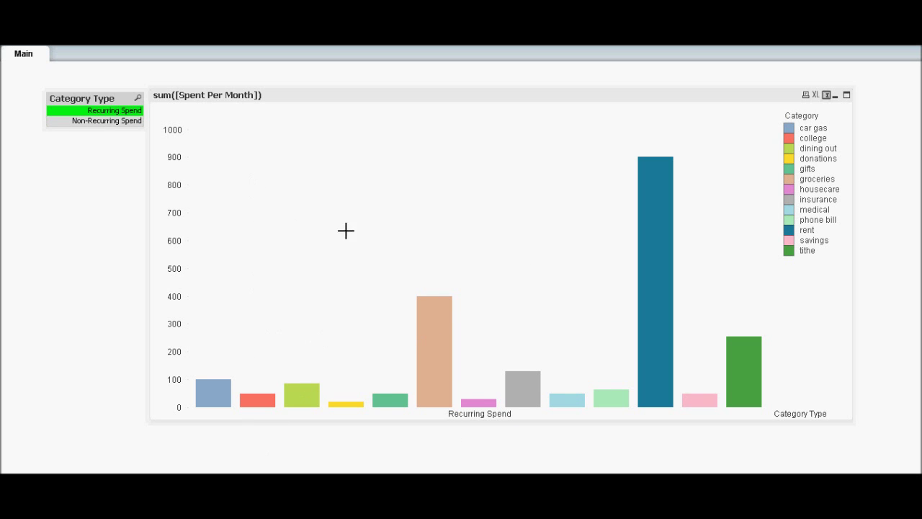
pyautogui.rightClick(234, 132)
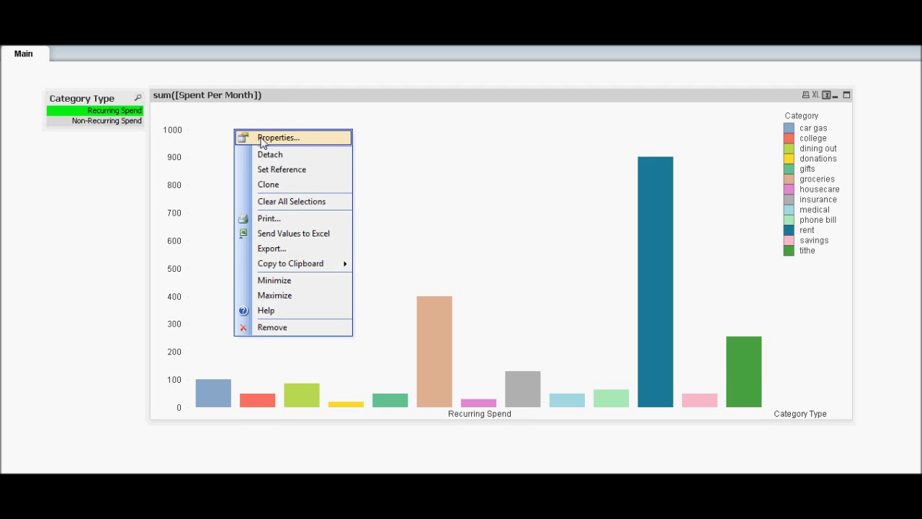
pyautogui.click(264, 137)
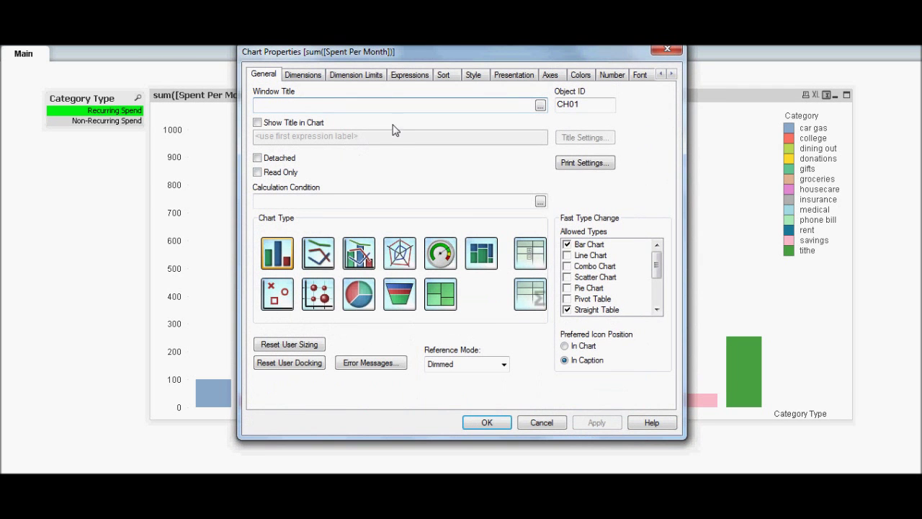
pyautogui.click(672, 75)
pyautogui.click(671, 75)
pyautogui.click(624, 73)
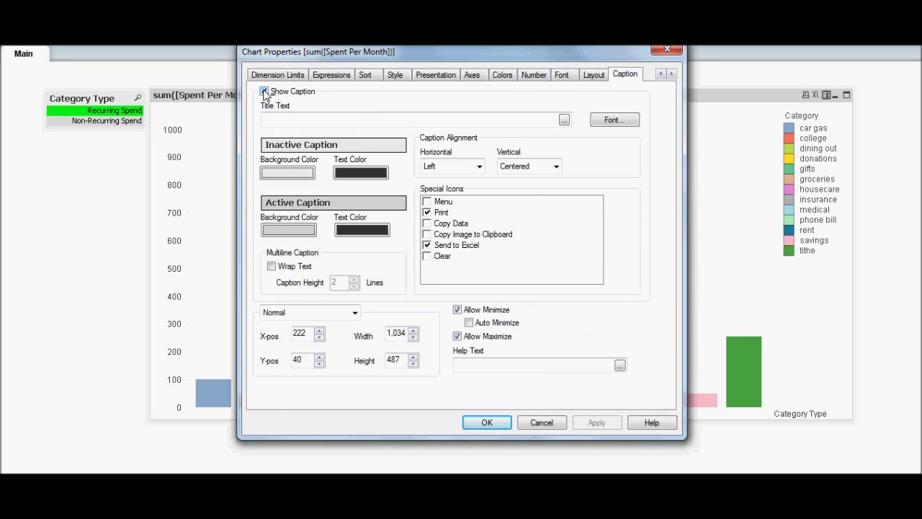
pyautogui.click(262, 91)
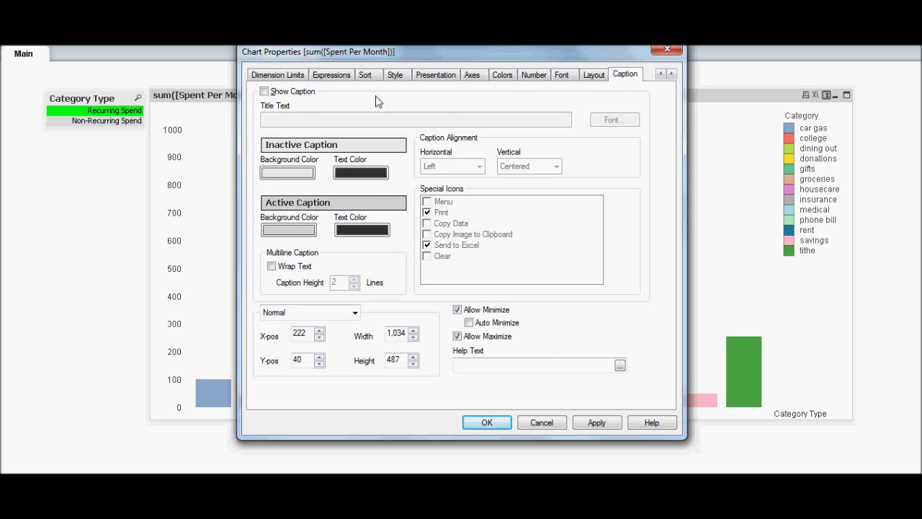
# Step: Sort the chart's Category dimension by the expression sum([Spent Per Month]) and apply the change
pyautogui.click(365, 75)
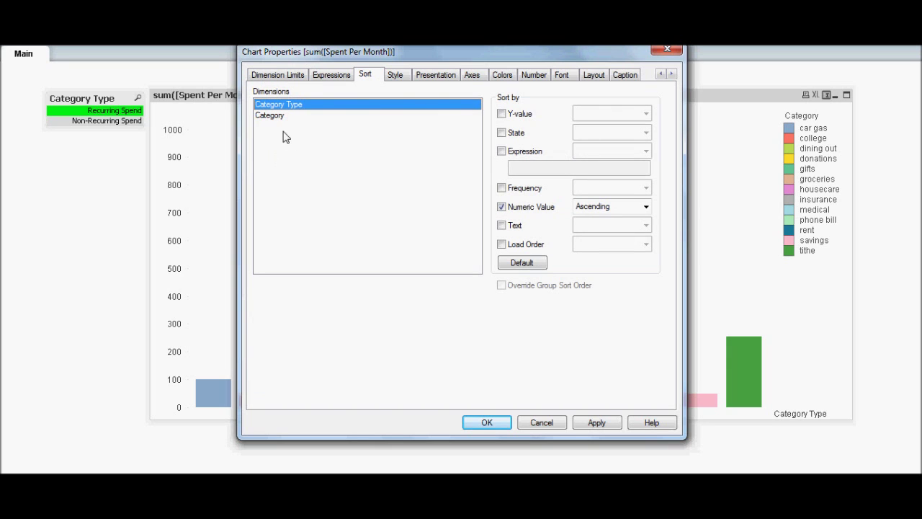
pyautogui.click(311, 118)
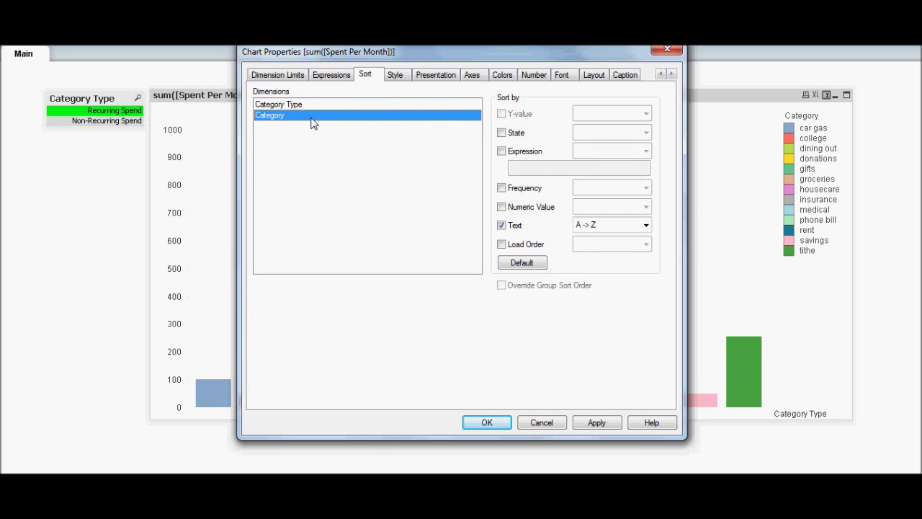
pyautogui.click(502, 152)
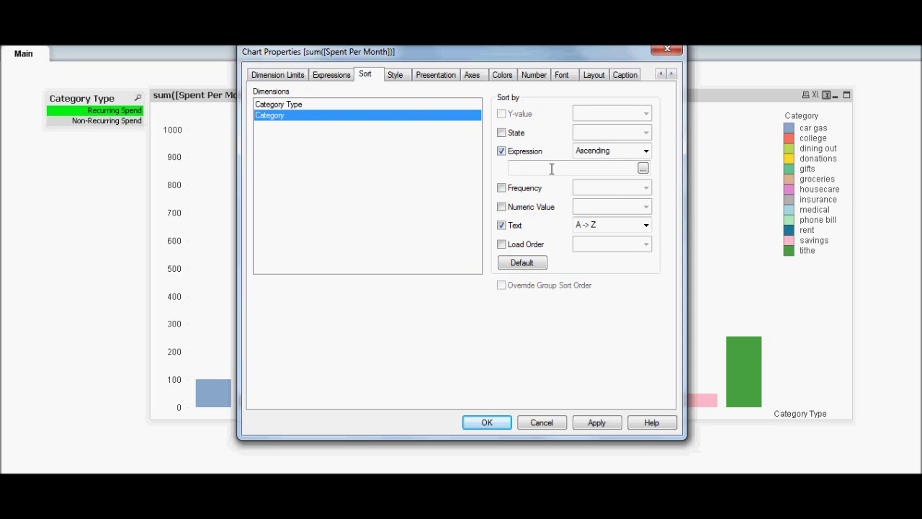
pyautogui.click(551, 168)
pyautogui.write('sum')
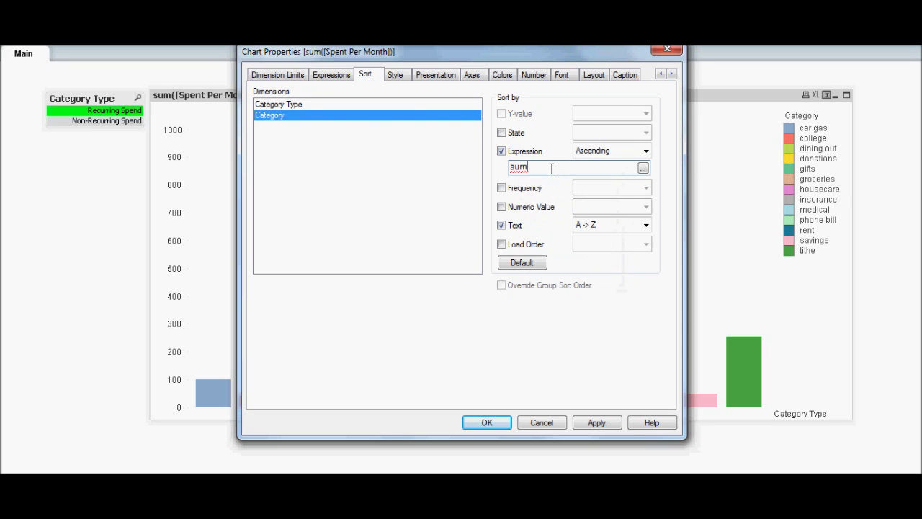
pyautogui.write('([Spent Per Month]')
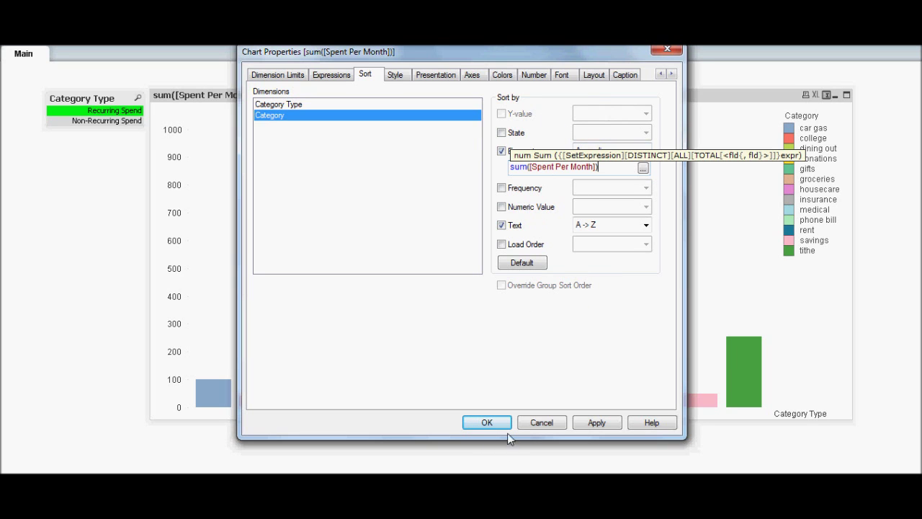
pyautogui.click(592, 423)
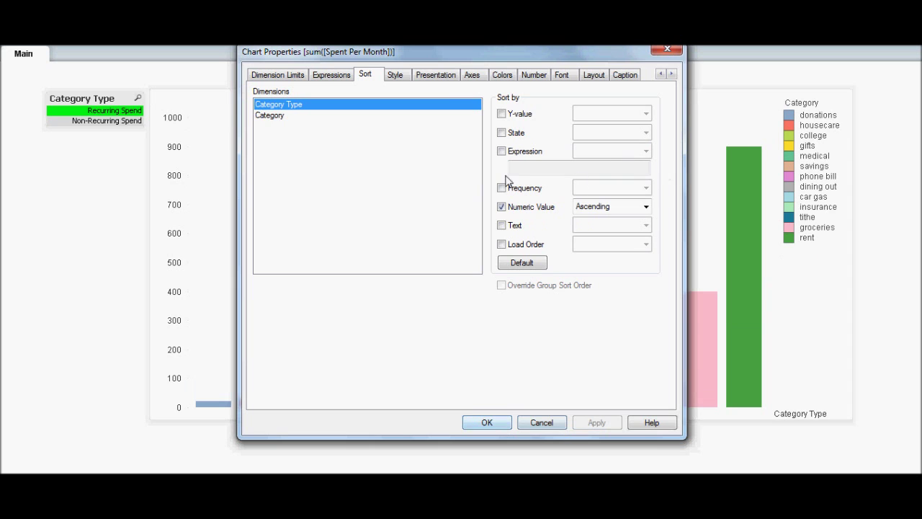
# Step: Change the Category dimension's expression sort order to descending, then apply it and close the chart properties
pyautogui.click(270, 119)
pyautogui.click(646, 151)
pyautogui.click(608, 175)
pyautogui.click(597, 423)
pyautogui.click(487, 422)
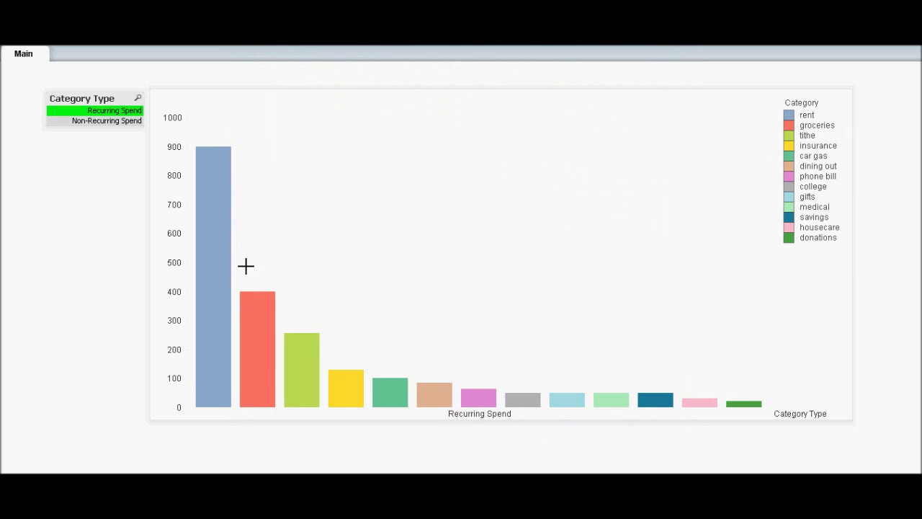
# Step: Review the bar chart's dimension, presentation, axis and number format settings without changing them
pyautogui.rightClick(331, 173)
pyautogui.click(355, 177)
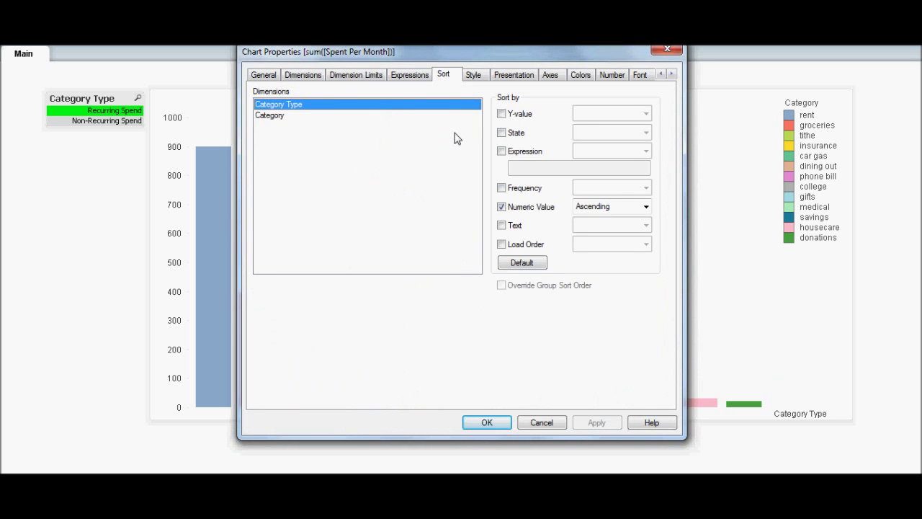
pyautogui.click(300, 79)
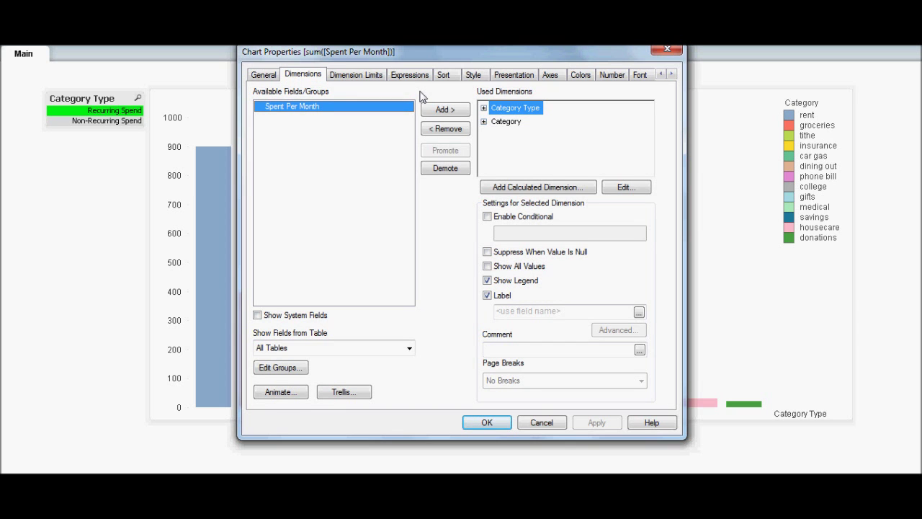
pyautogui.click(508, 122)
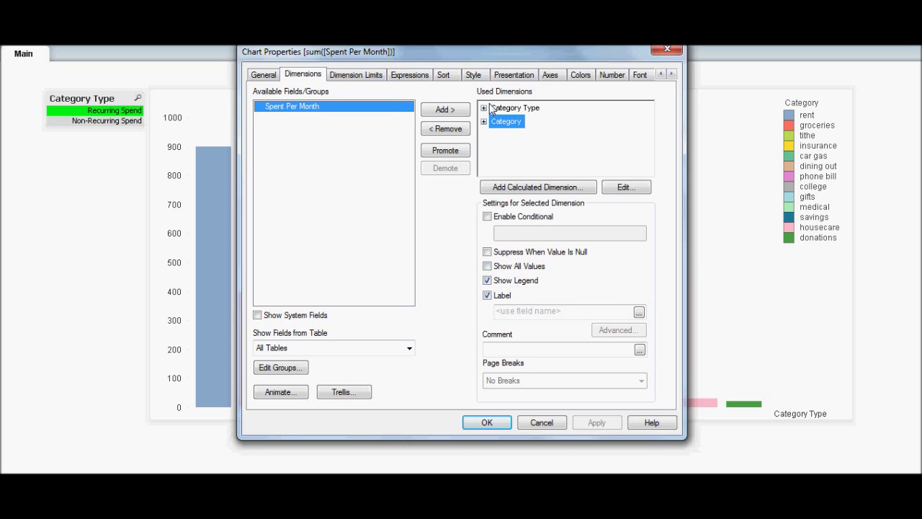
pyautogui.click(506, 76)
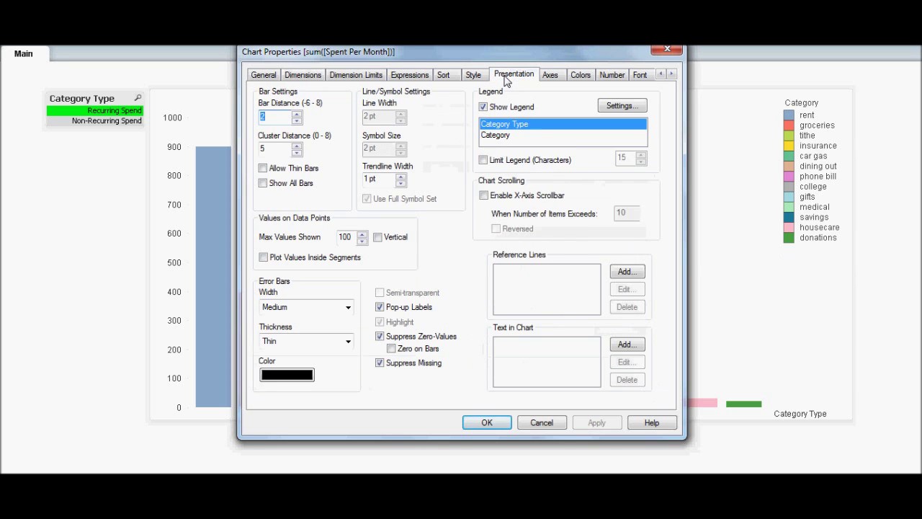
pyautogui.click(553, 78)
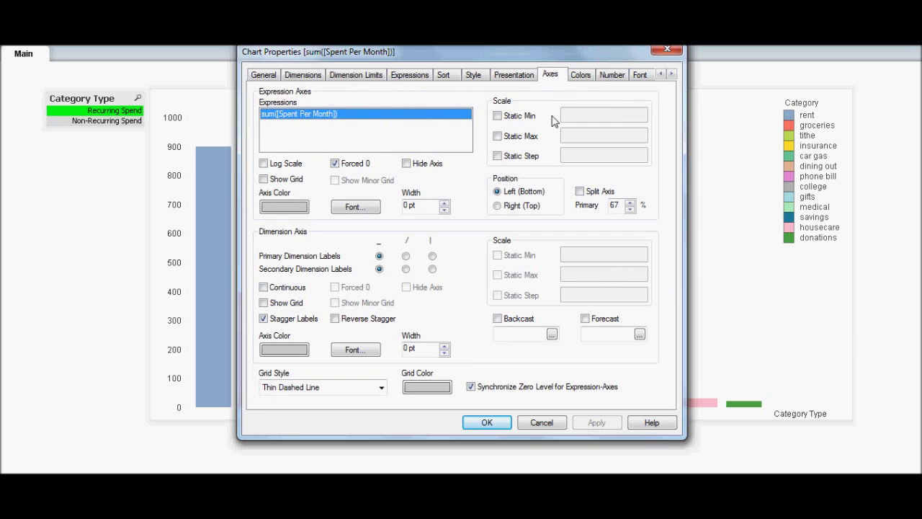
pyautogui.click(519, 79)
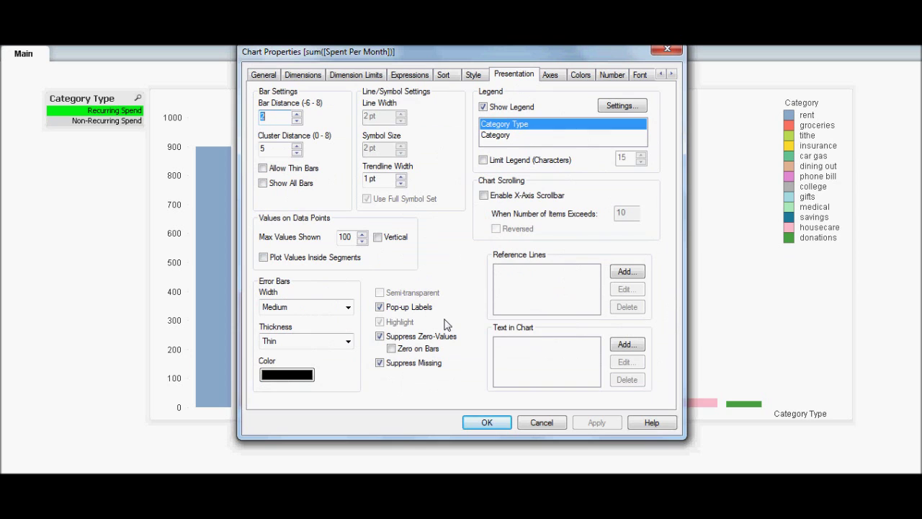
pyautogui.click(611, 74)
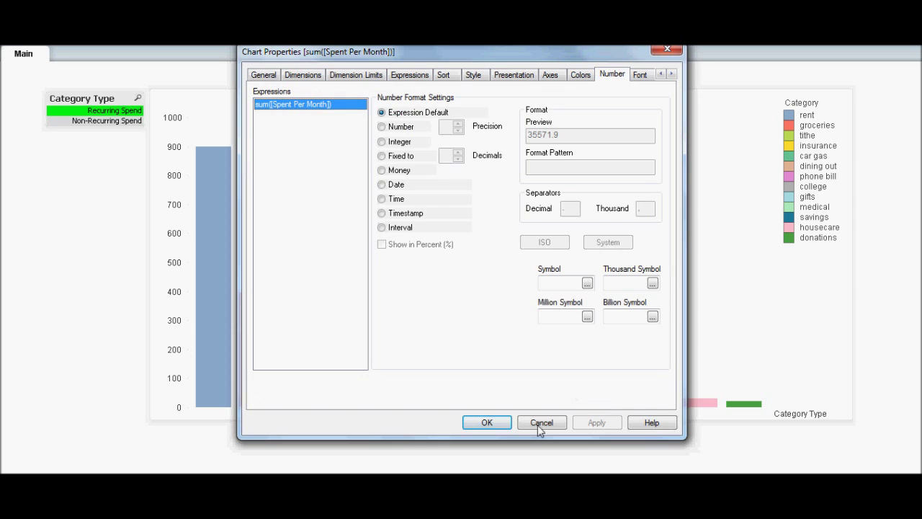
pyautogui.click(500, 422)
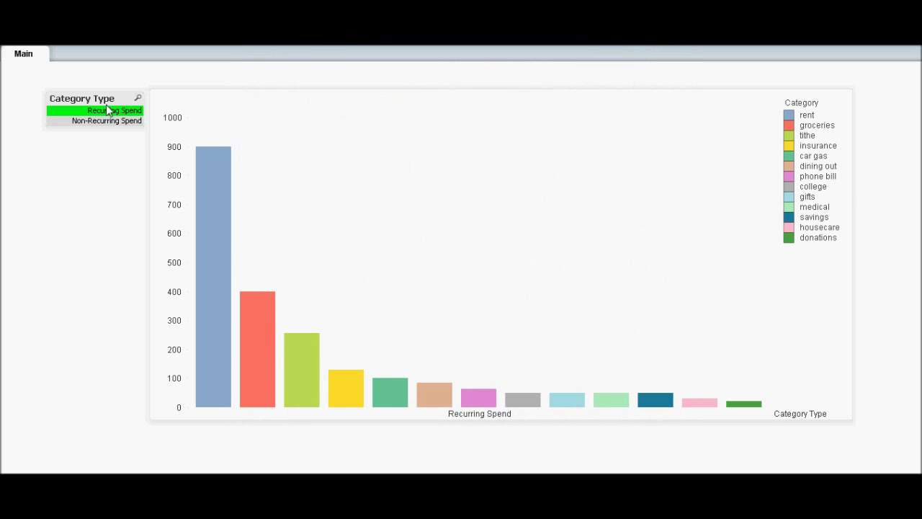
# Step: Move the Category Type list box slightly away from the chart and switch its field to an expression
pyautogui.moveTo(105, 103); pyautogui.dragTo(92, 106)
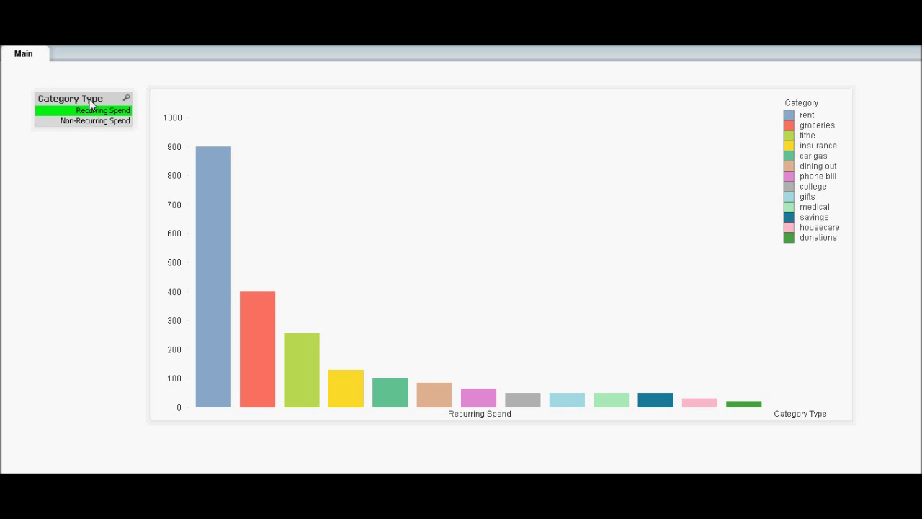
pyautogui.rightClick(90, 105)
pyautogui.click(101, 108)
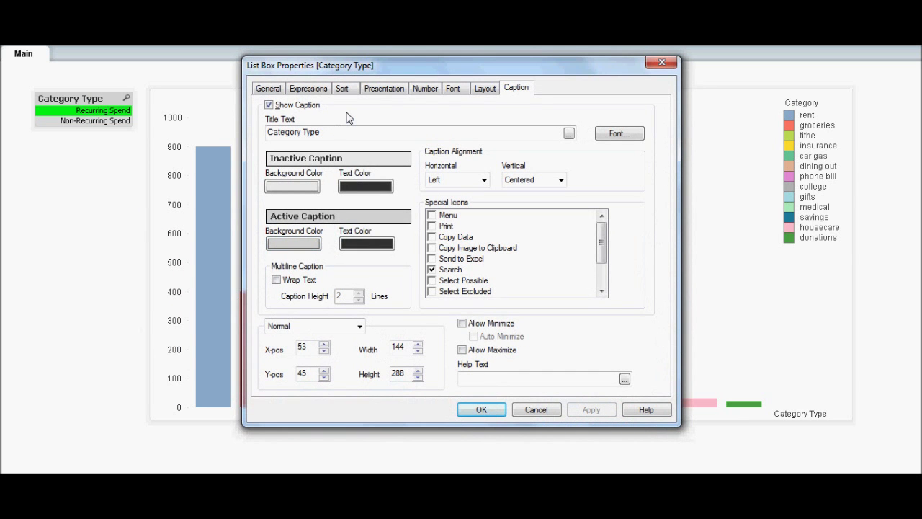
pyautogui.click(270, 89)
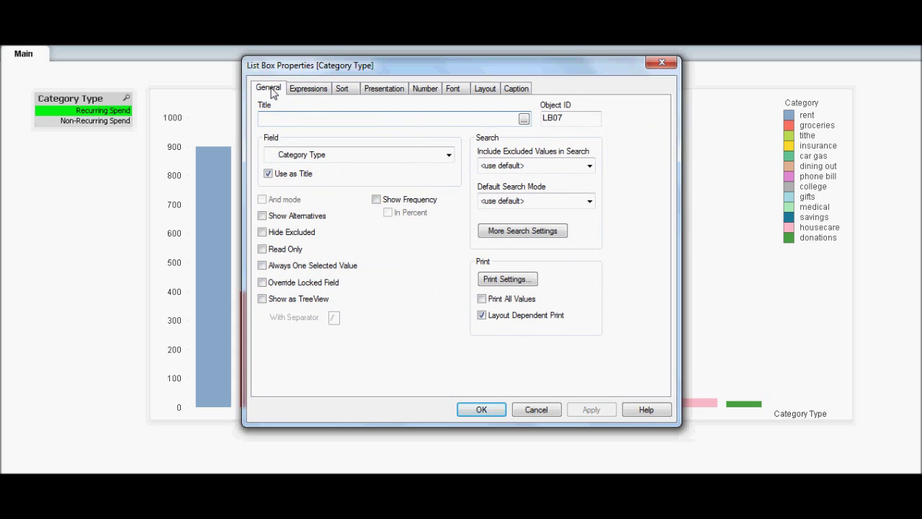
pyautogui.click(449, 155)
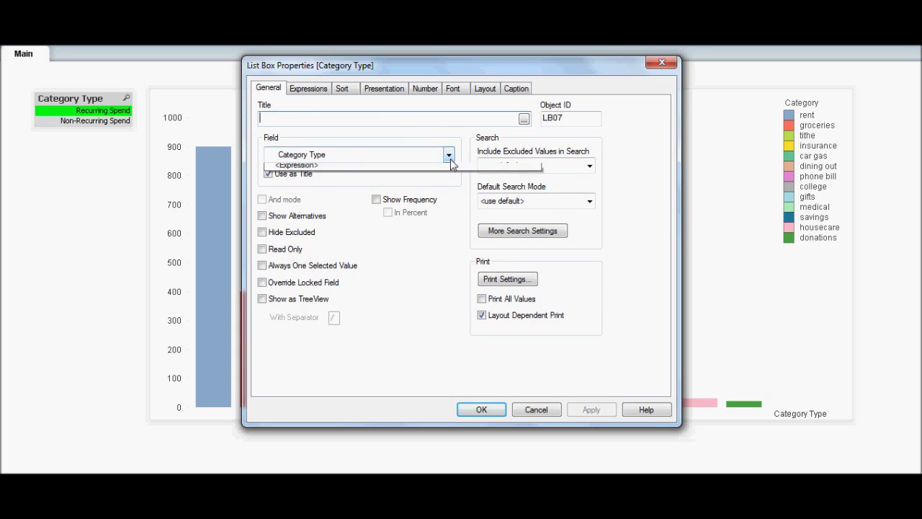
pyautogui.click(393, 202)
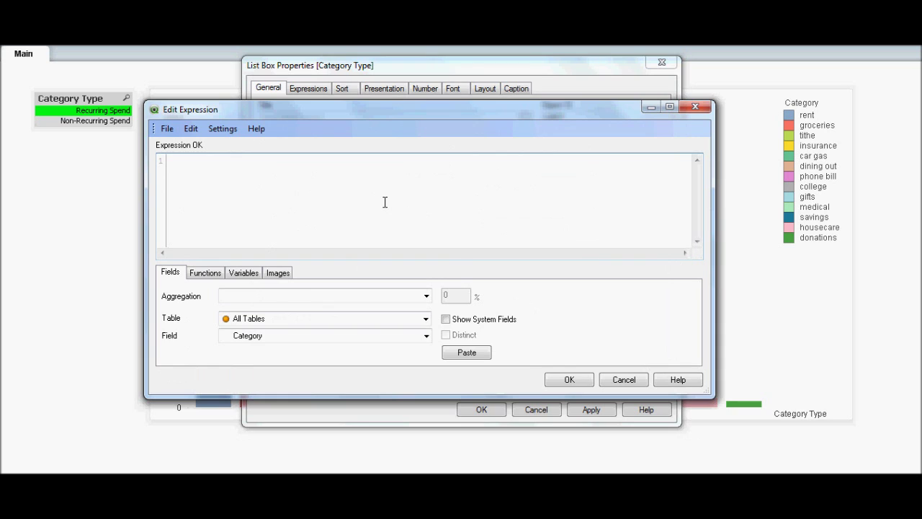
# Step: Define the list box expression as =text([Category Type]) and apply it to the list box
pyautogui.write('=text(')
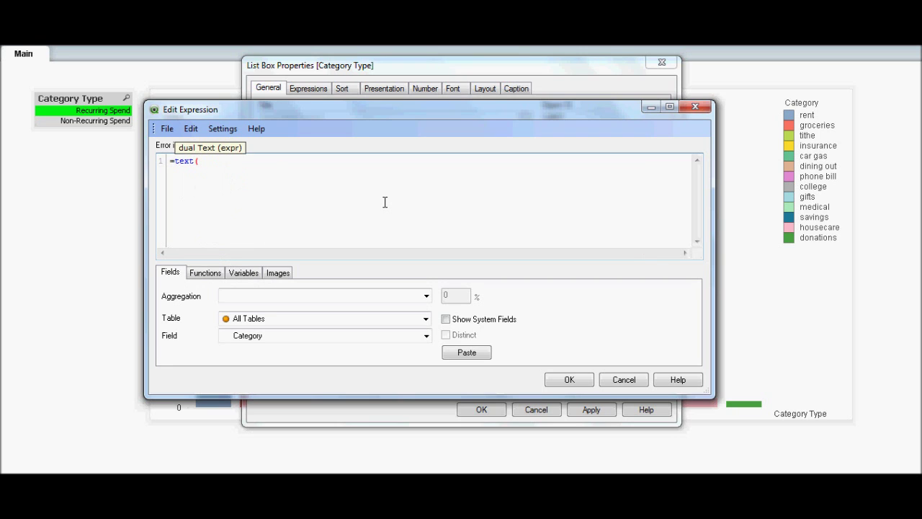
pyautogui.write('ca')
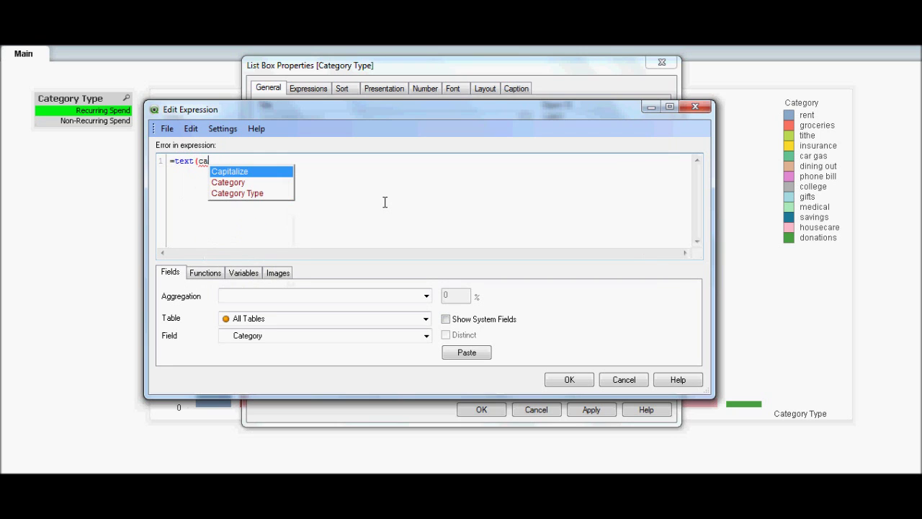
pyautogui.press('Down')
pyautogui.press('Down')
pyautogui.press('Return')
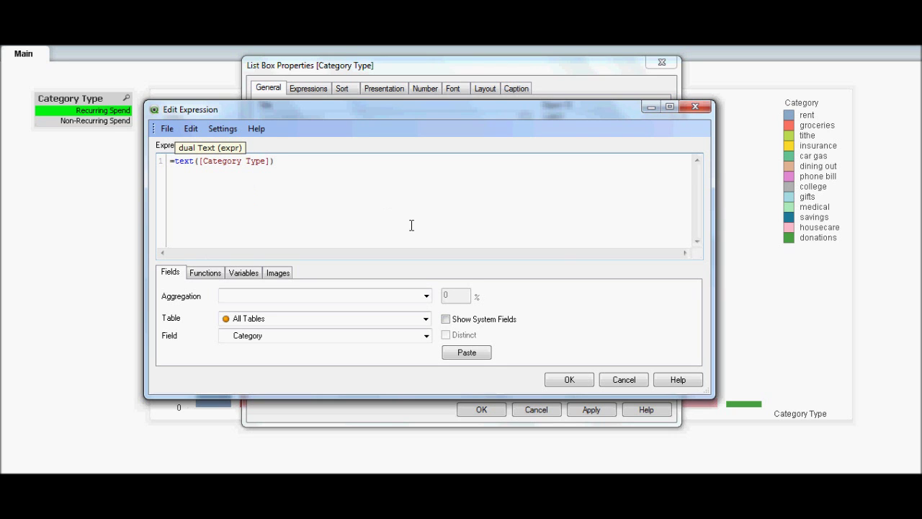
pyautogui.click(569, 379)
pyautogui.click(591, 409)
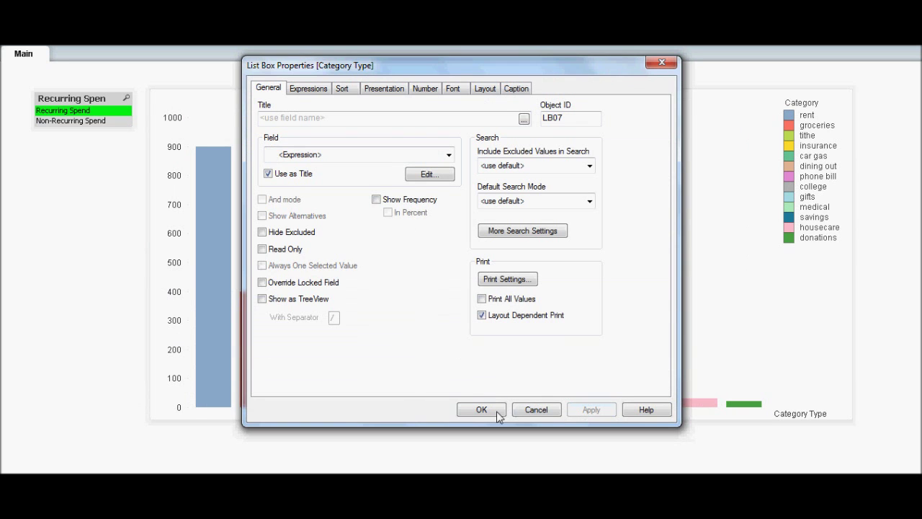
pyautogui.click(490, 410)
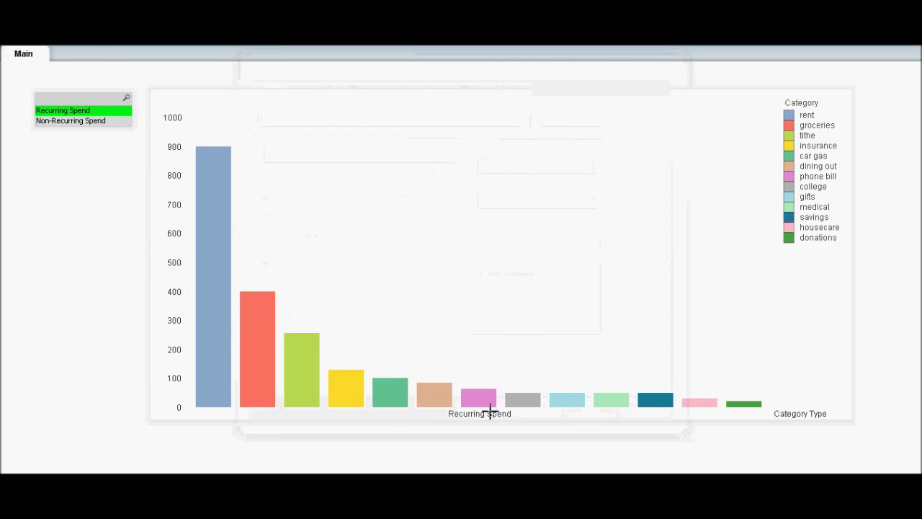
# Step: Change the Category Type list box expression to =num([Category Type]), apply it and close the list box properties
pyautogui.rightClick(69, 108)
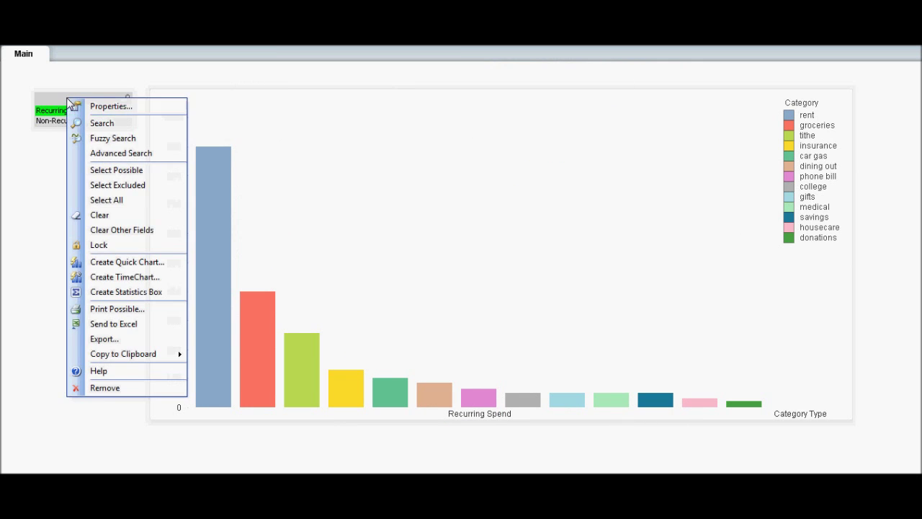
pyautogui.click(74, 107)
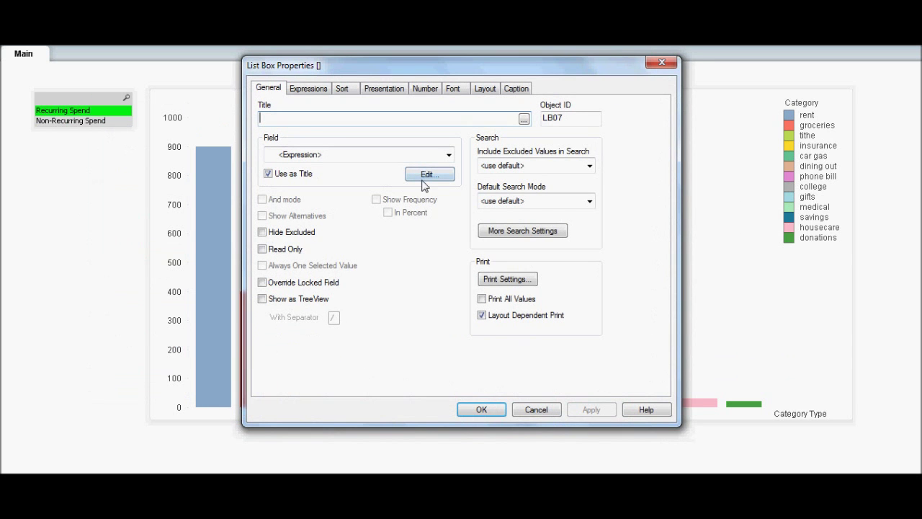
pyautogui.click(422, 175)
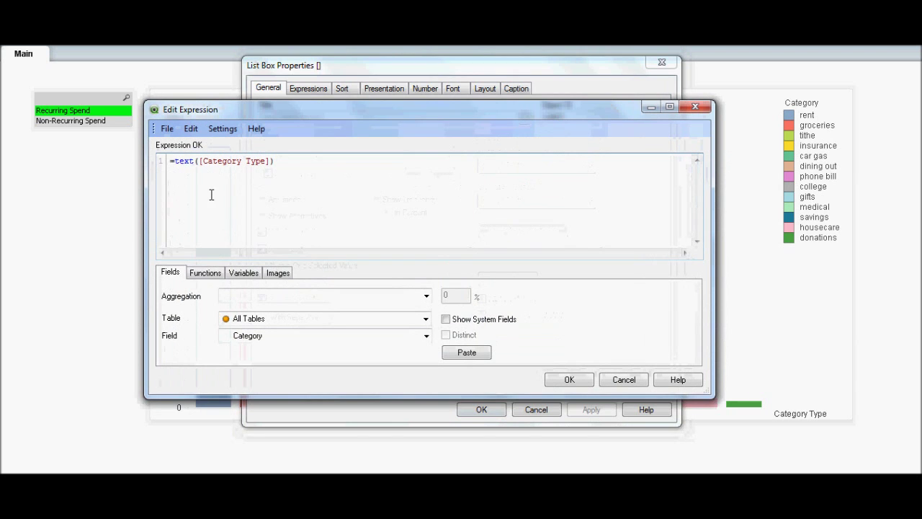
pyautogui.press('BackSpace')
pyautogui.press('BackSpace')
pyautogui.press('BackSpace')
pyautogui.press('BackSpace')
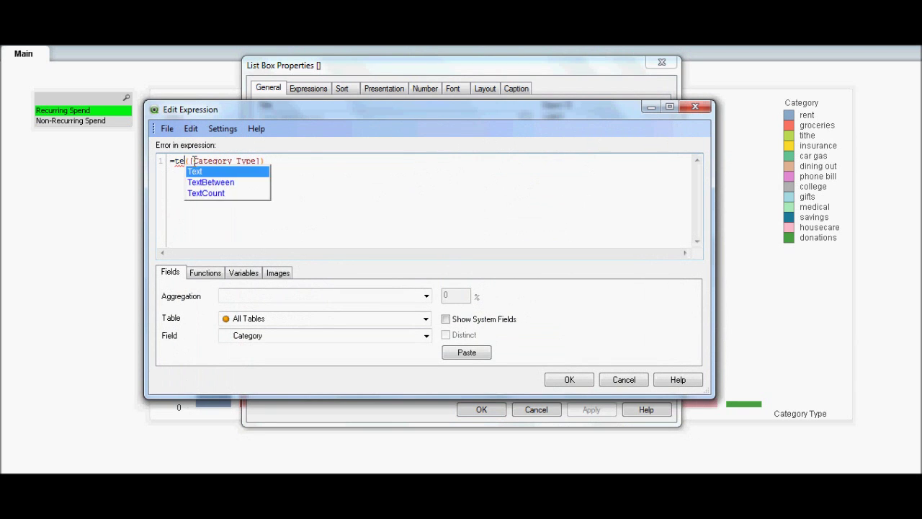
pyautogui.write('num')
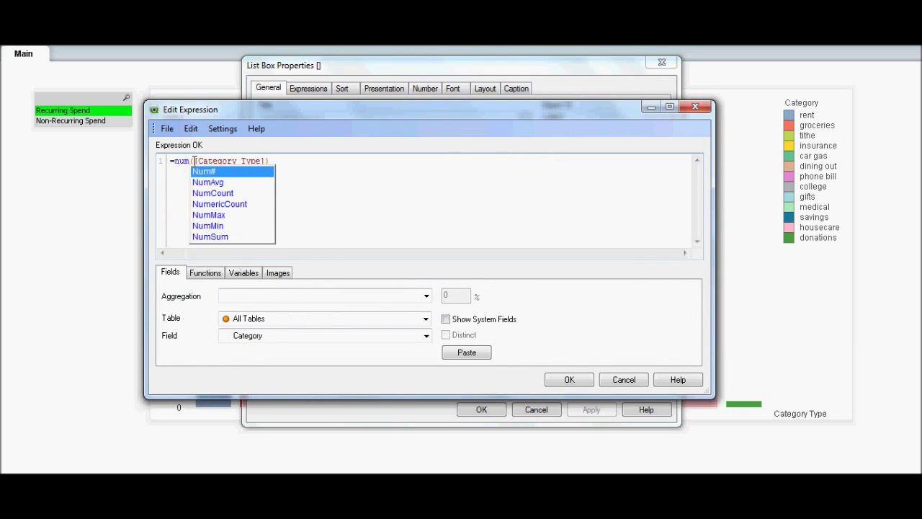
pyautogui.press('Escape')
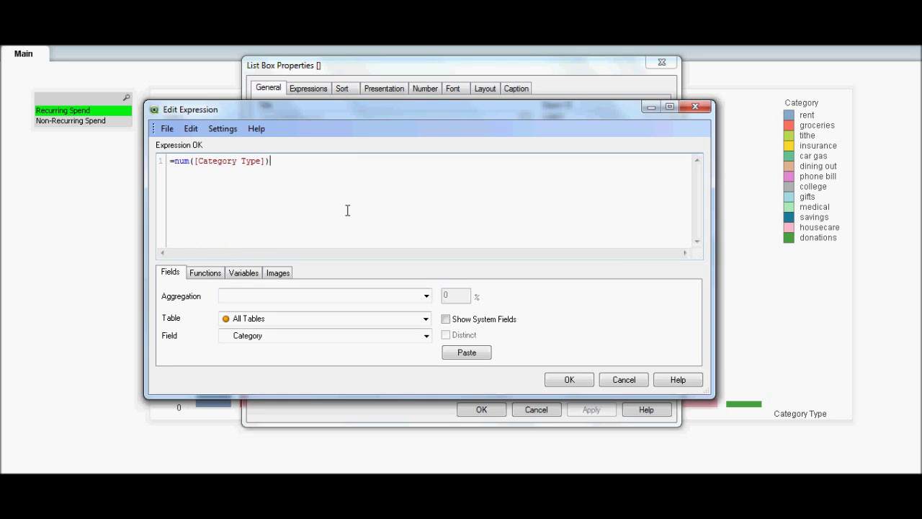
pyautogui.click(568, 382)
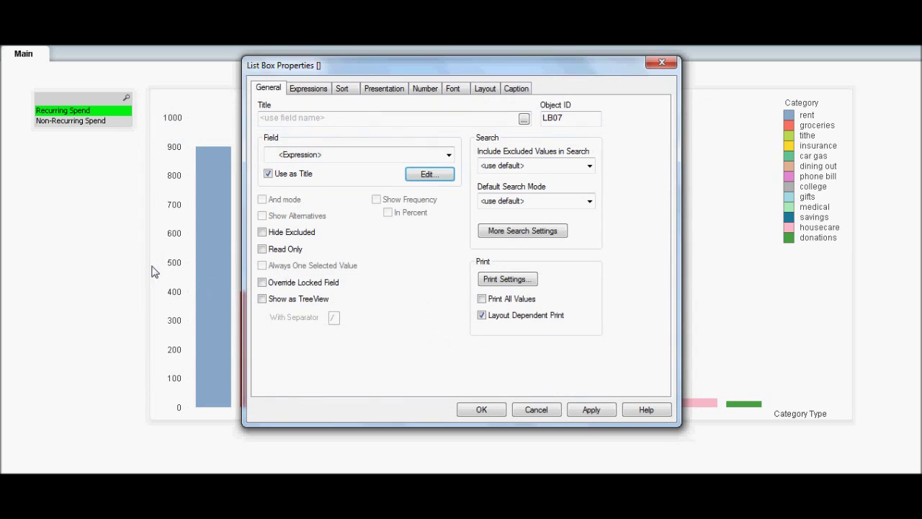
pyautogui.click(584, 412)
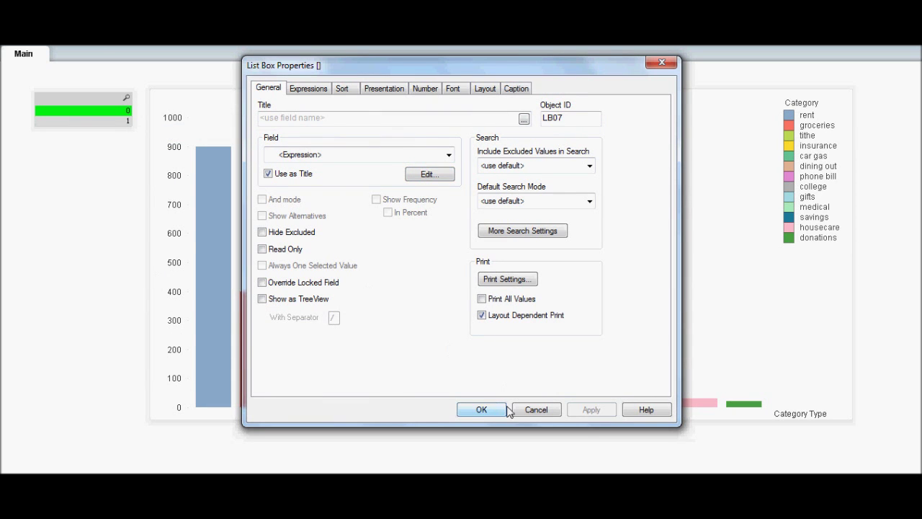
pyautogui.click(481, 409)
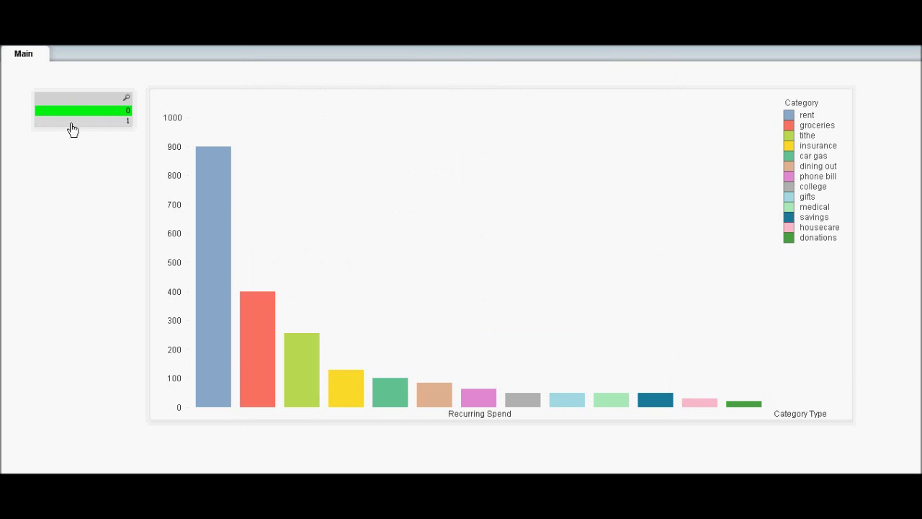
# Step: Check the list box's text and number alignment settings without changing them
pyautogui.rightClick(92, 102)
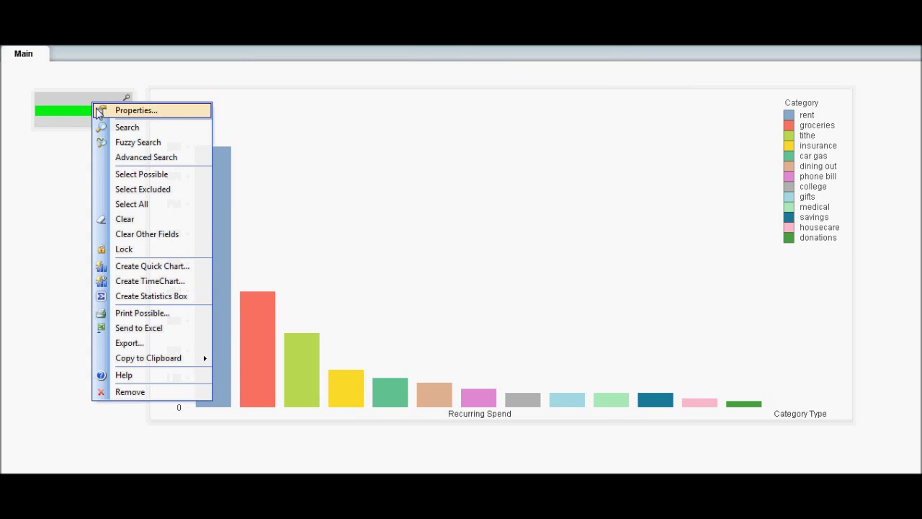
pyautogui.click(99, 111)
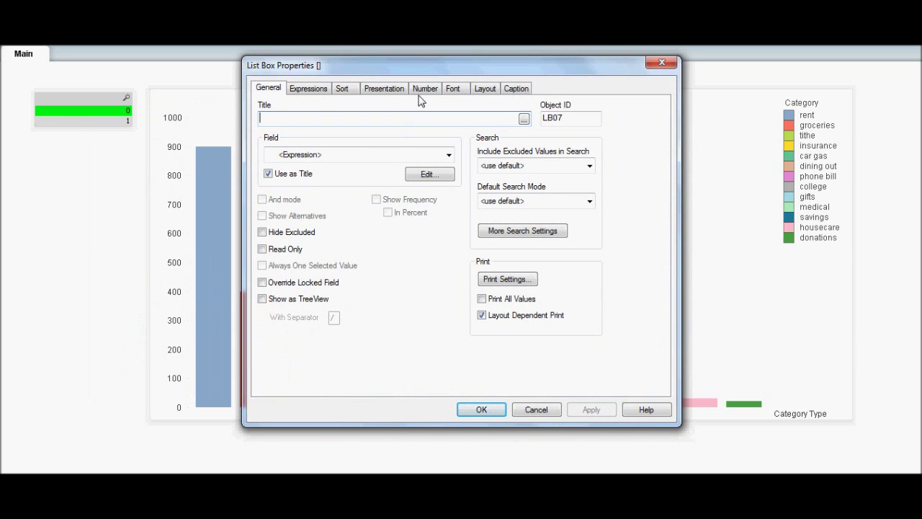
pyautogui.click(383, 90)
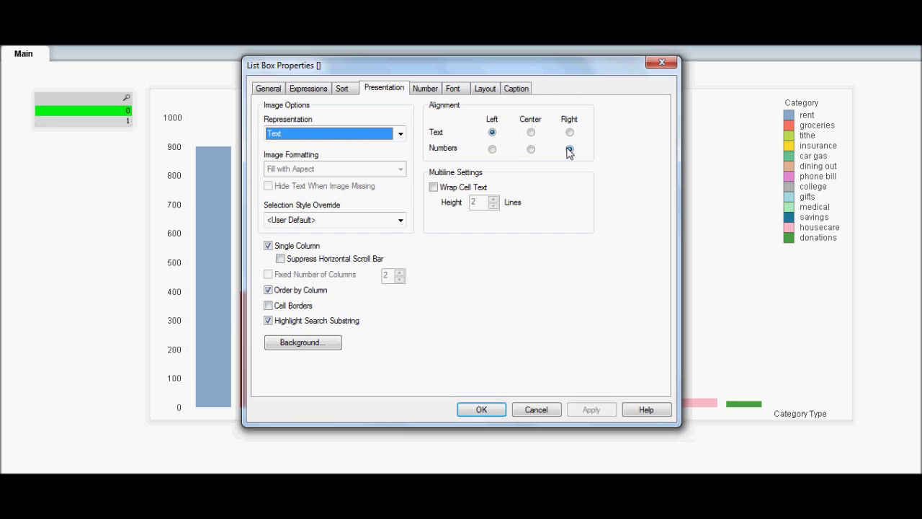
pyautogui.click(481, 409)
# Step: Compare the chart for both category types by selecting 1, 0 and 1 again in the list box
pyautogui.click(101, 120)
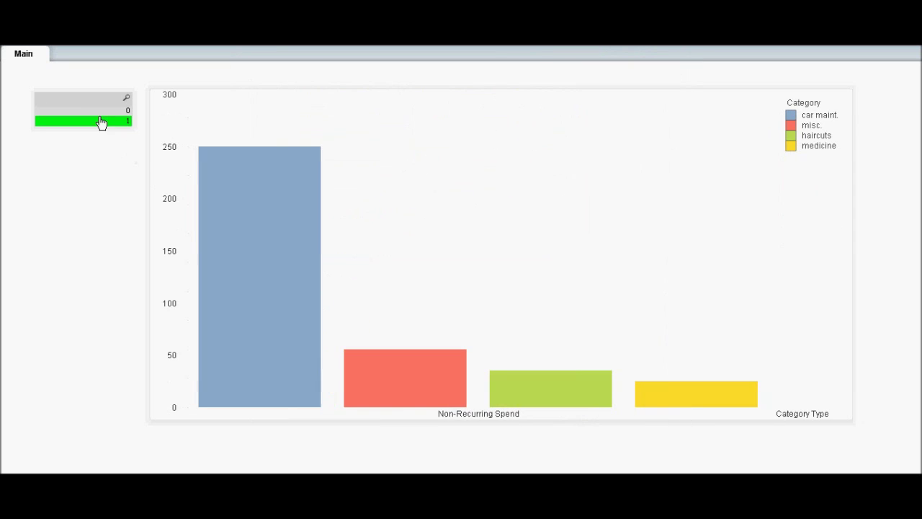
pyautogui.click(98, 113)
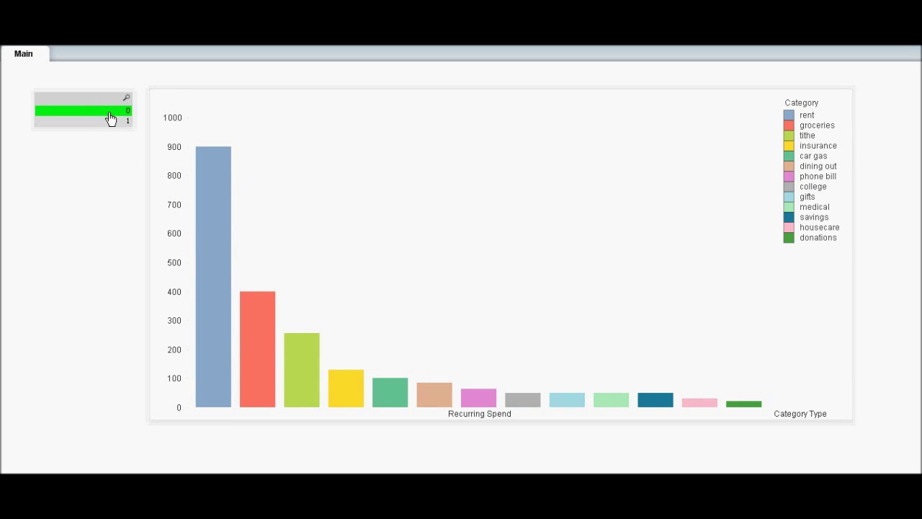
pyautogui.click(107, 121)
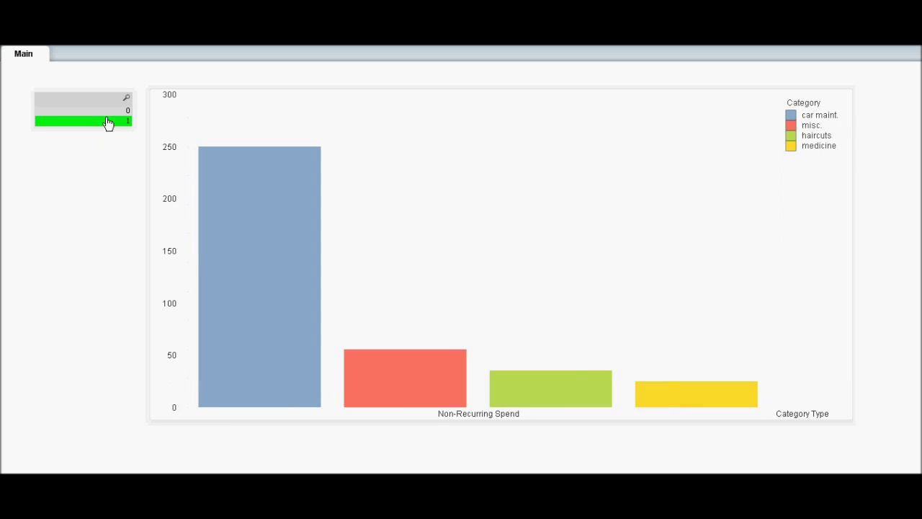
# Step: Change the list box expression back to =text([Category Type]) and confirm the list box properties
pyautogui.rightClick(101, 104)
pyautogui.press('Escape')
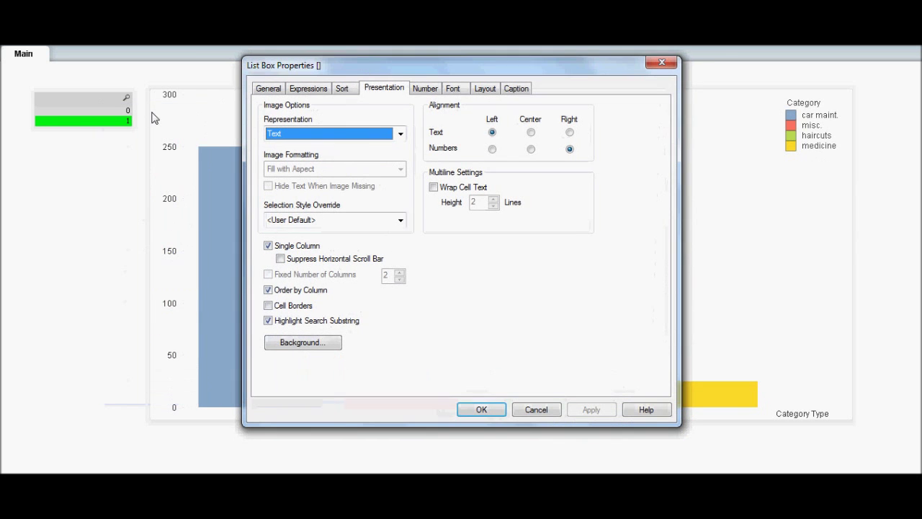
pyautogui.click(264, 88)
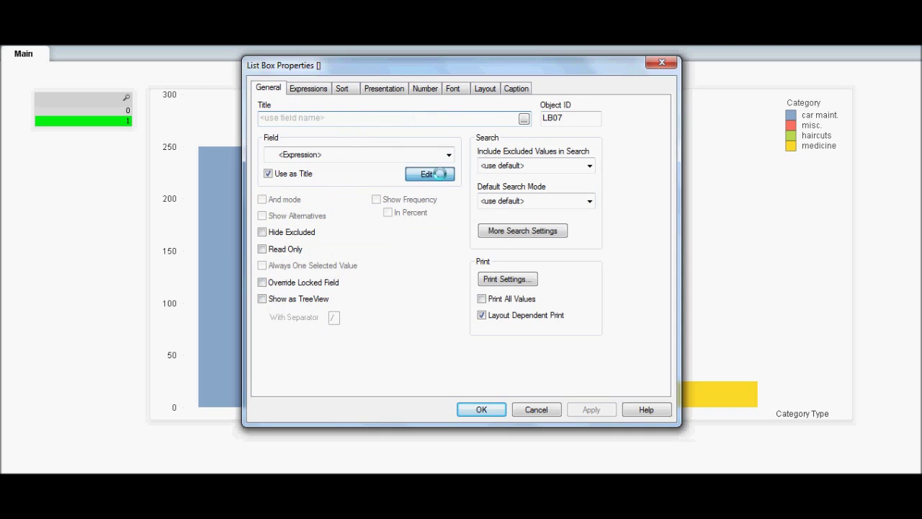
pyautogui.click(440, 175)
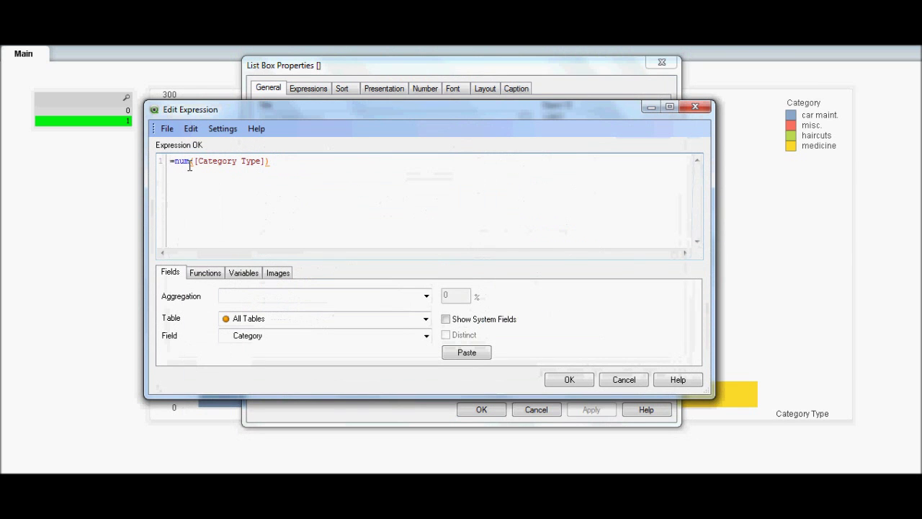
pyautogui.press('BackSpace')
pyautogui.press('BackSpace')
pyautogui.press('BackSpace')
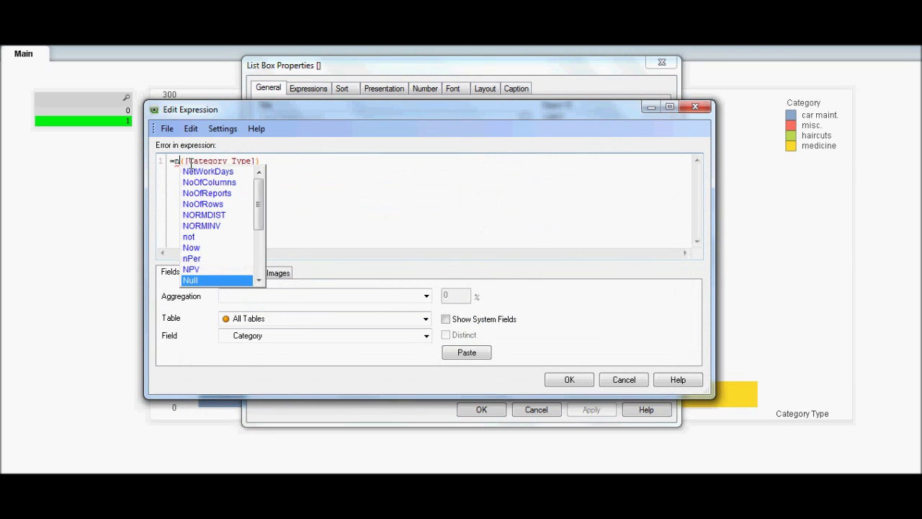
pyautogui.write('text')
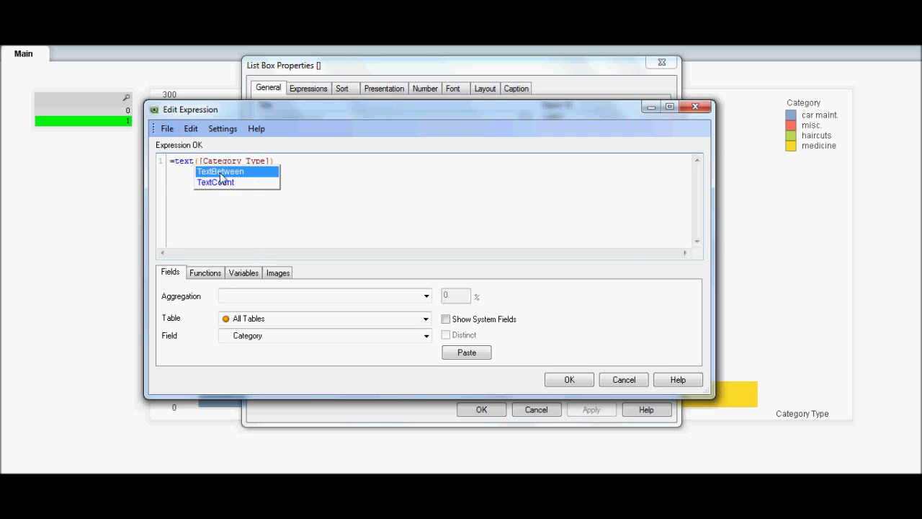
pyautogui.click(422, 227)
pyautogui.click(565, 379)
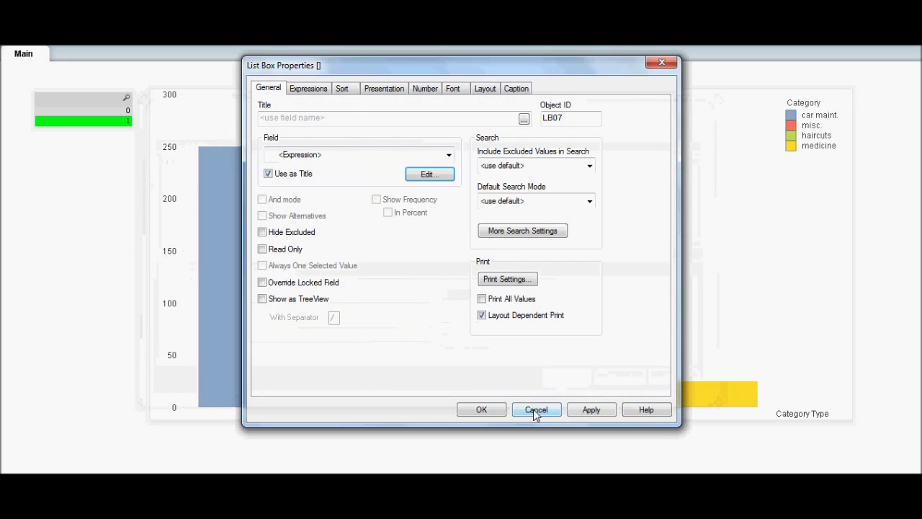
pyautogui.click(481, 409)
# Step: Set the bar chart's plot area background style to Shadow, apply it, and select Recurring Spend in the list box
pyautogui.rightClick(397, 196)
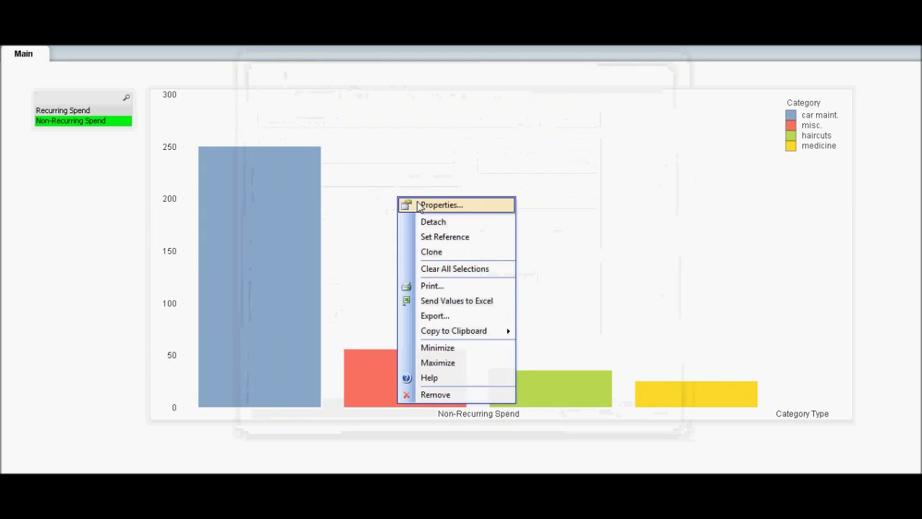
pyautogui.click(425, 205)
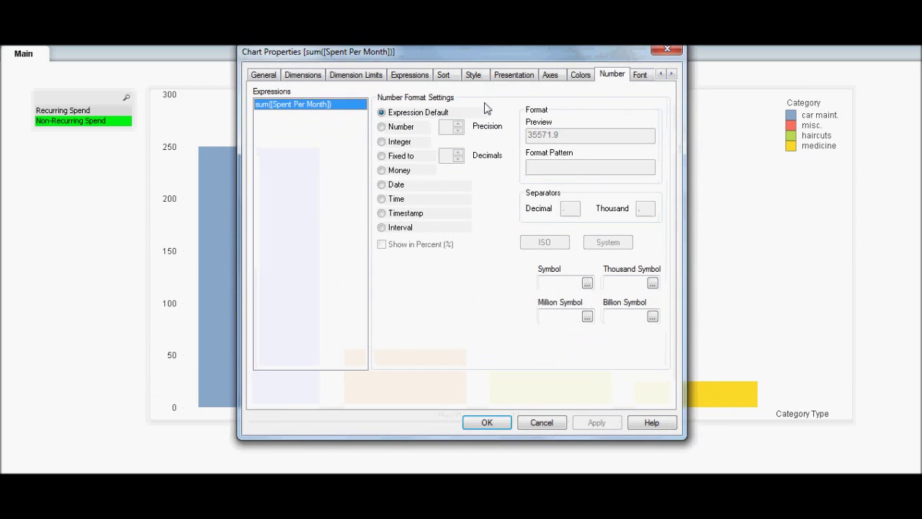
pyautogui.click(473, 76)
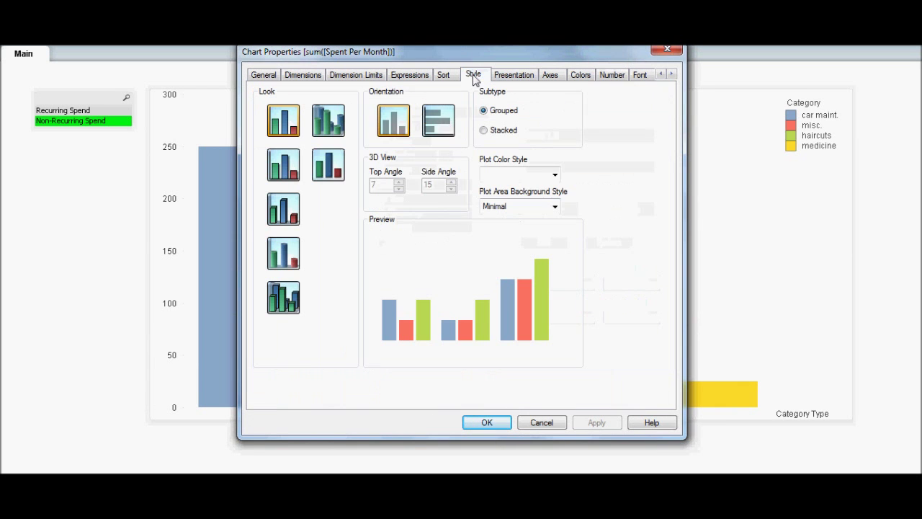
pyautogui.click(547, 207)
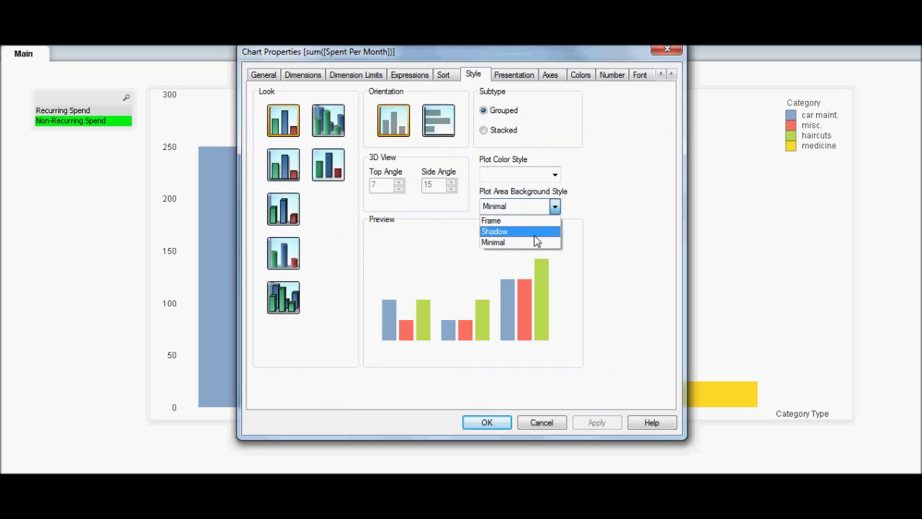
pyautogui.click(533, 232)
pyautogui.click(595, 422)
pyautogui.click(504, 425)
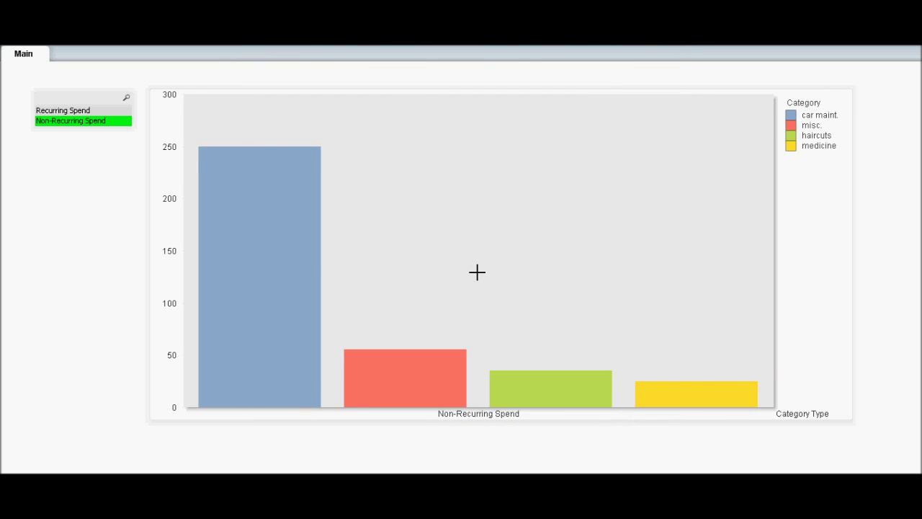
pyautogui.click(113, 111)
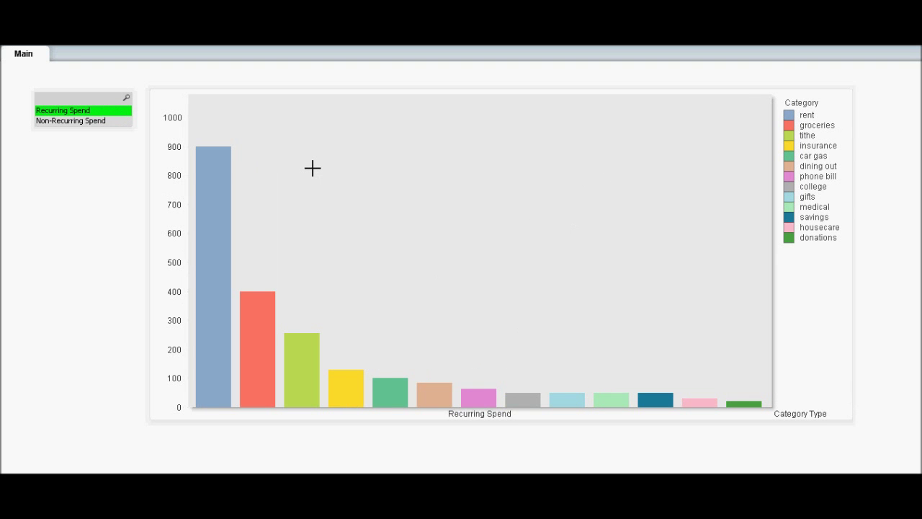